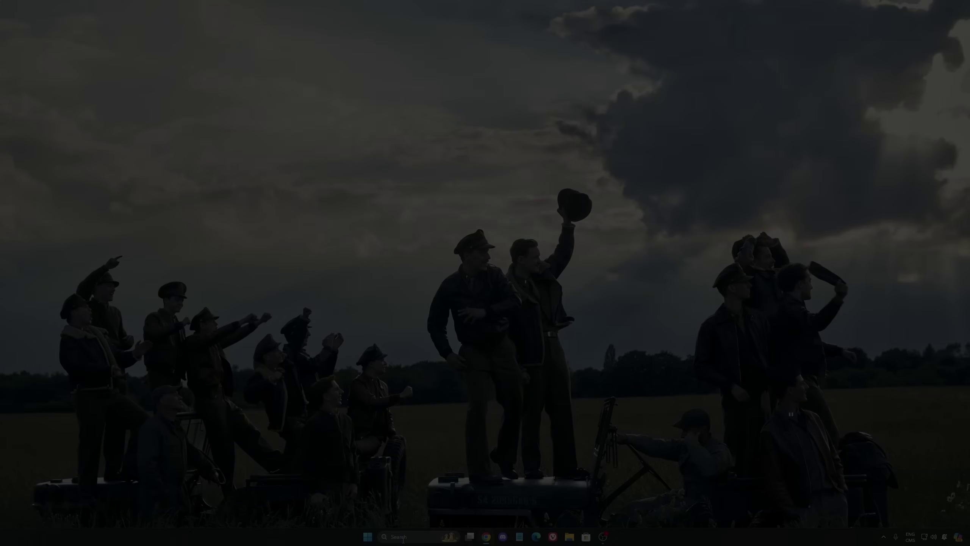
- Open Windows Settings from search and go to Gaming > Game Bar, where controller access is Off
{"action": "left_click", "coordinate": [402, 540]}
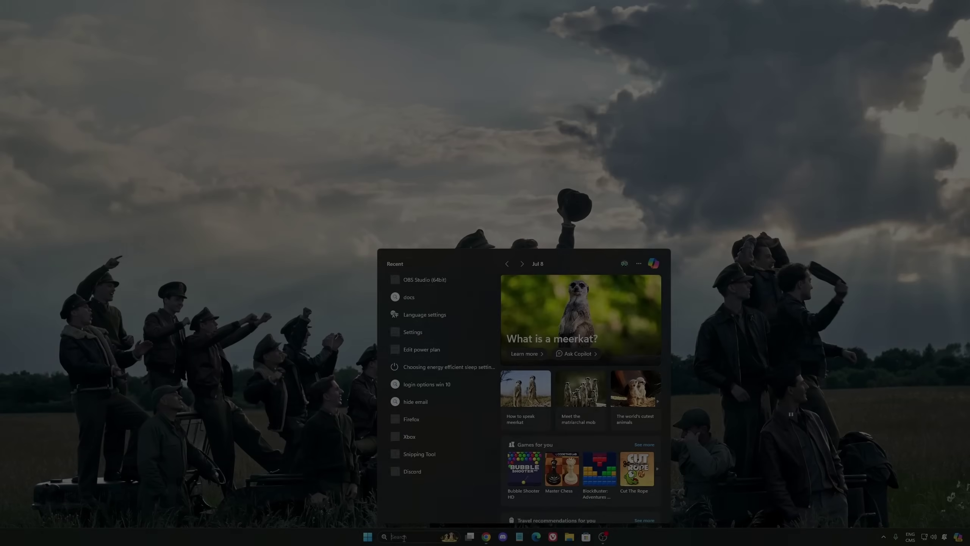
{"action": "type", "text": "seti"}
{"action": "key", "text": "Return"}
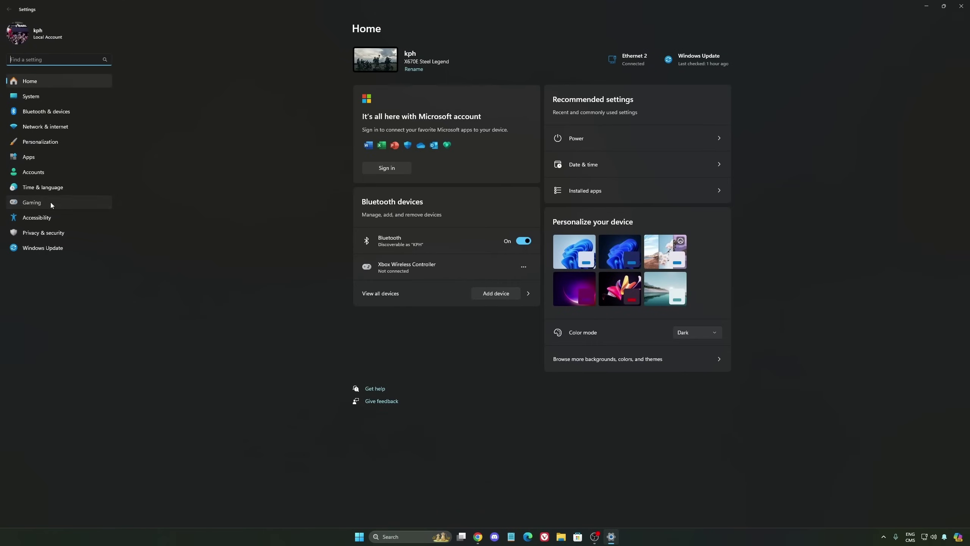
{"action": "left_click", "coordinate": [37, 206]}
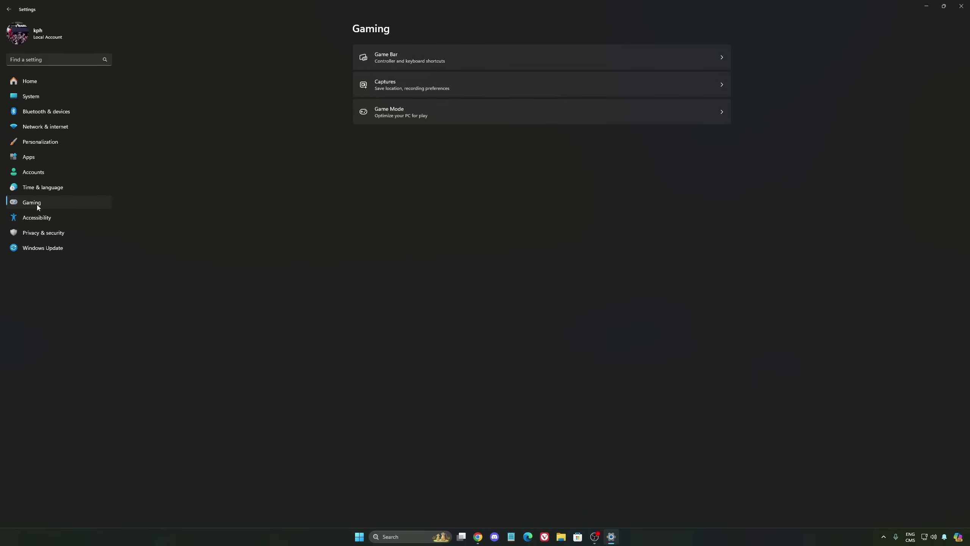
{"action": "left_click", "coordinate": [416, 55]}
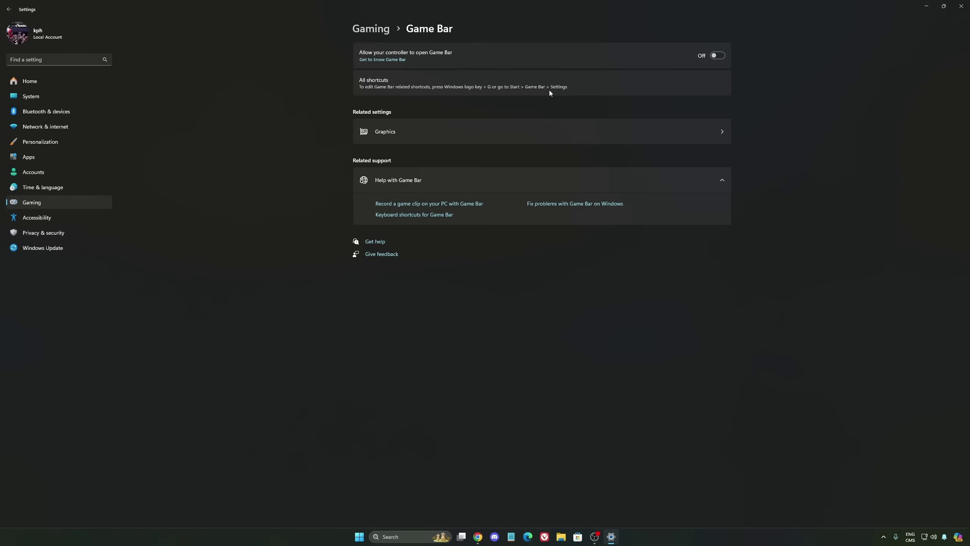
- Review the default graphics settings and Captures, then open Game Mode to confirm it is On
{"action": "left_click", "coordinate": [453, 132]}
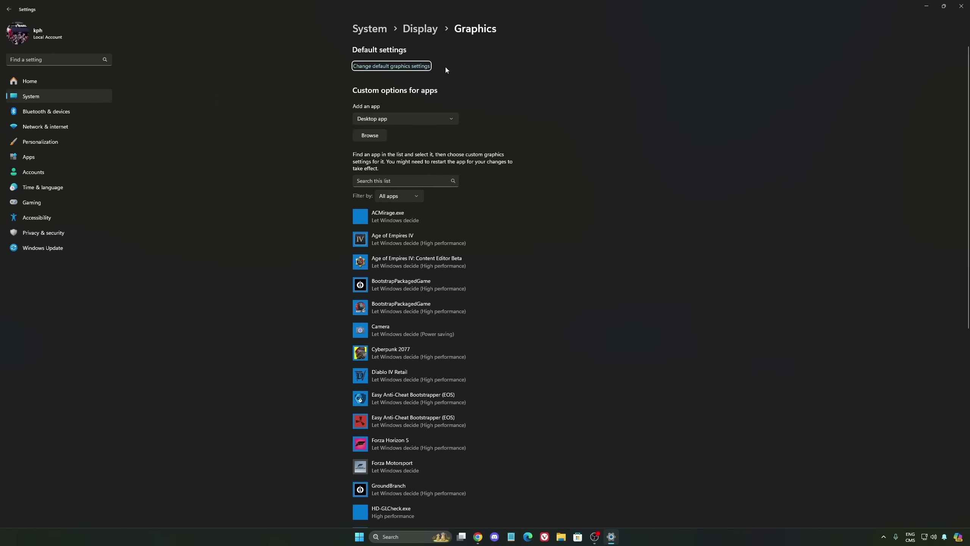
{"action": "left_click", "coordinate": [400, 65]}
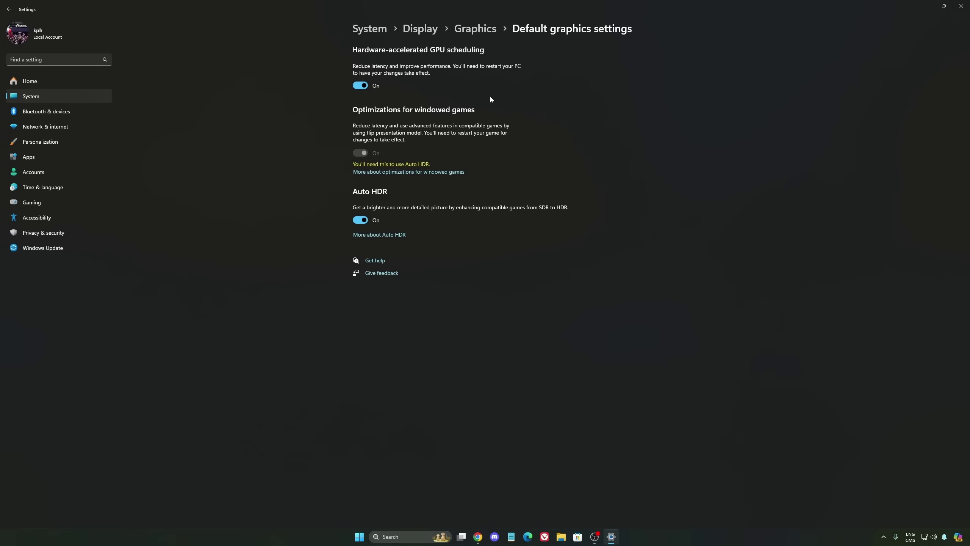
{"action": "left_click", "coordinate": [49, 203]}
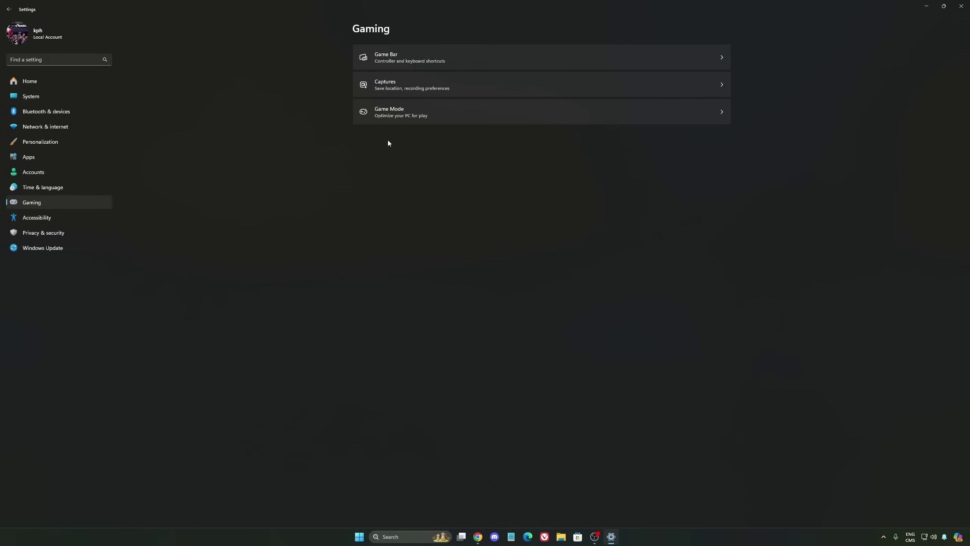
{"action": "left_click", "coordinate": [481, 94]}
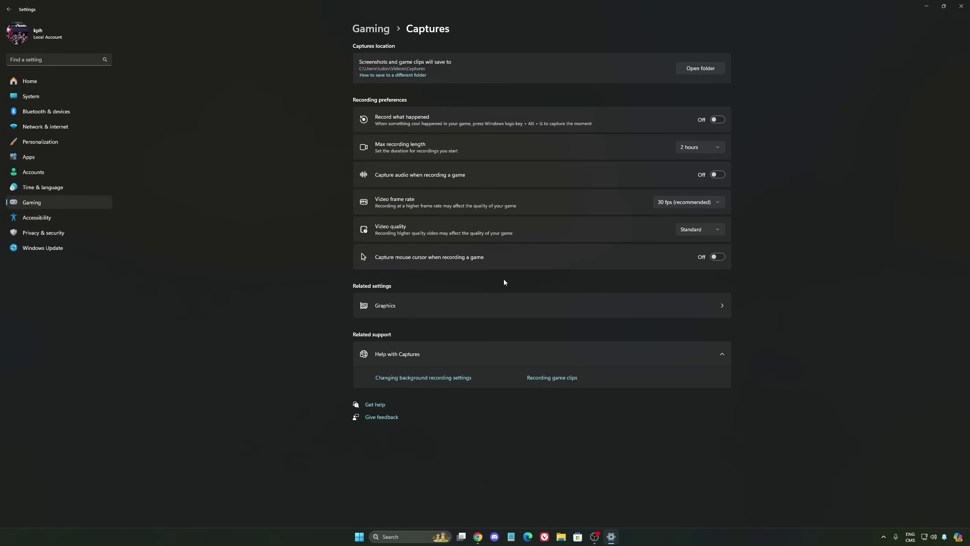
{"action": "left_click", "coordinate": [63, 207]}
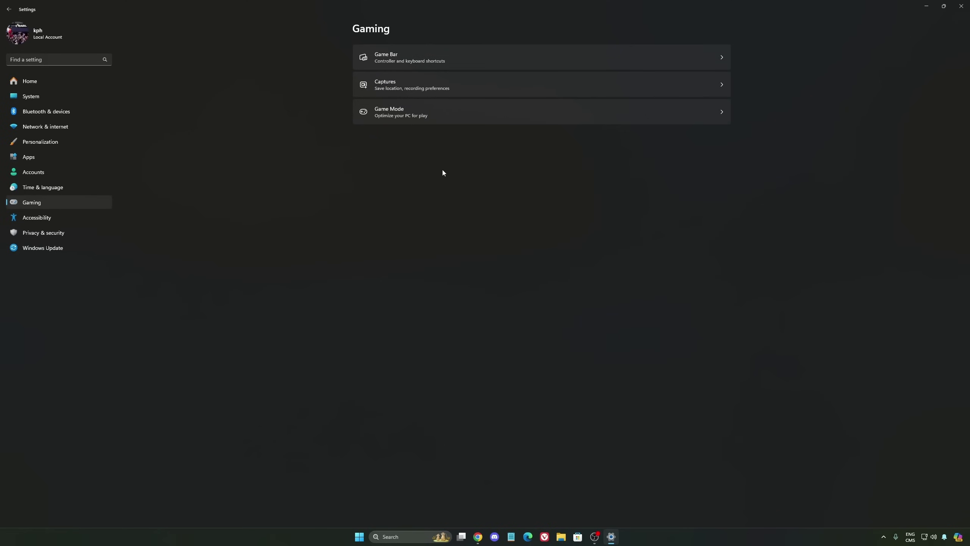
{"action": "left_click", "coordinate": [449, 114]}
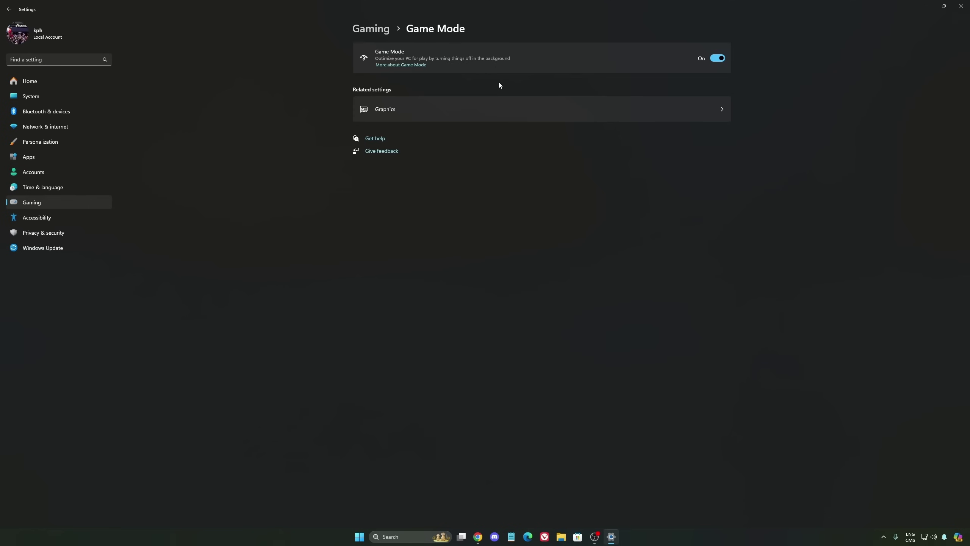
- Check System > Power, leaving the power mode on Balanced, then return to the Settings Home page
{"action": "left_click", "coordinate": [44, 95]}
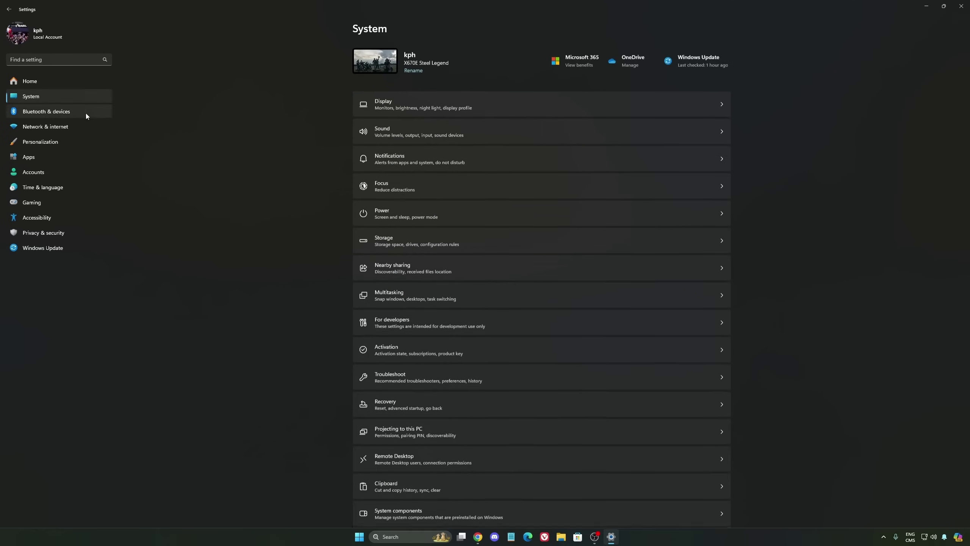
{"action": "left_click", "coordinate": [410, 213]}
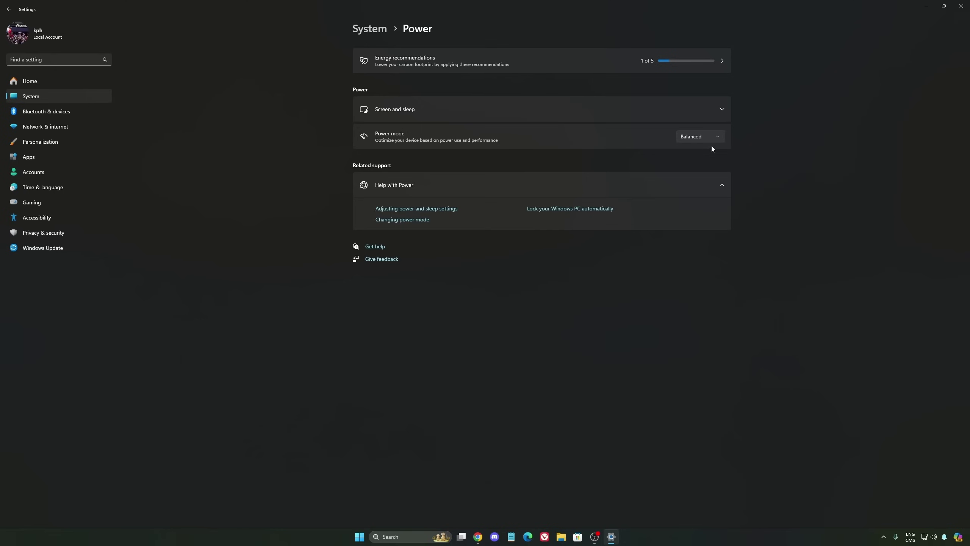
{"action": "left_click", "coordinate": [714, 137]}
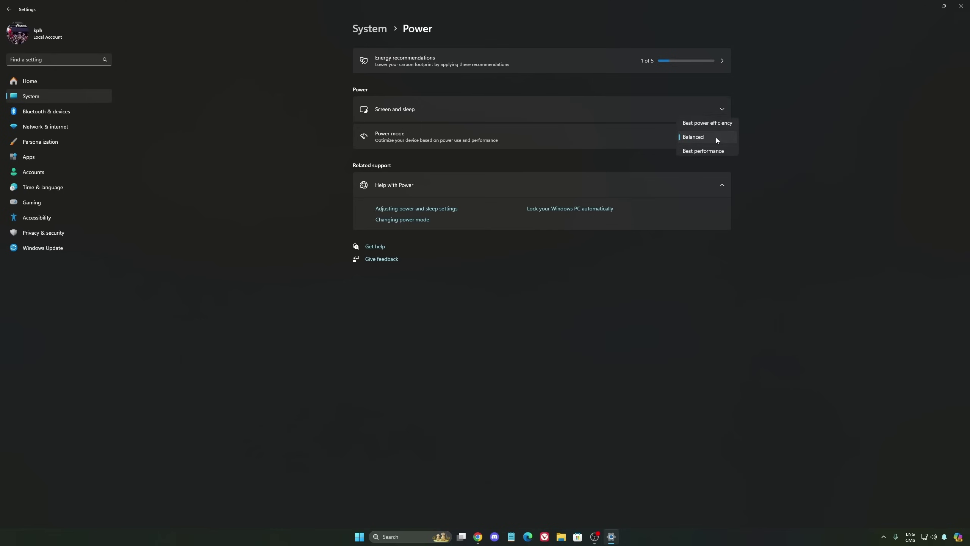
{"action": "left_click", "coordinate": [692, 136]}
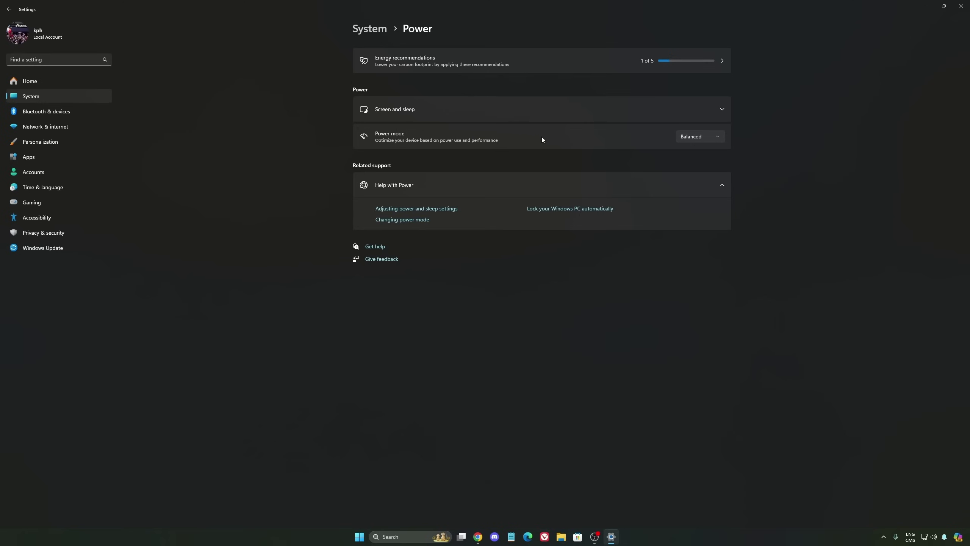
{"action": "left_click", "coordinate": [695, 138]}
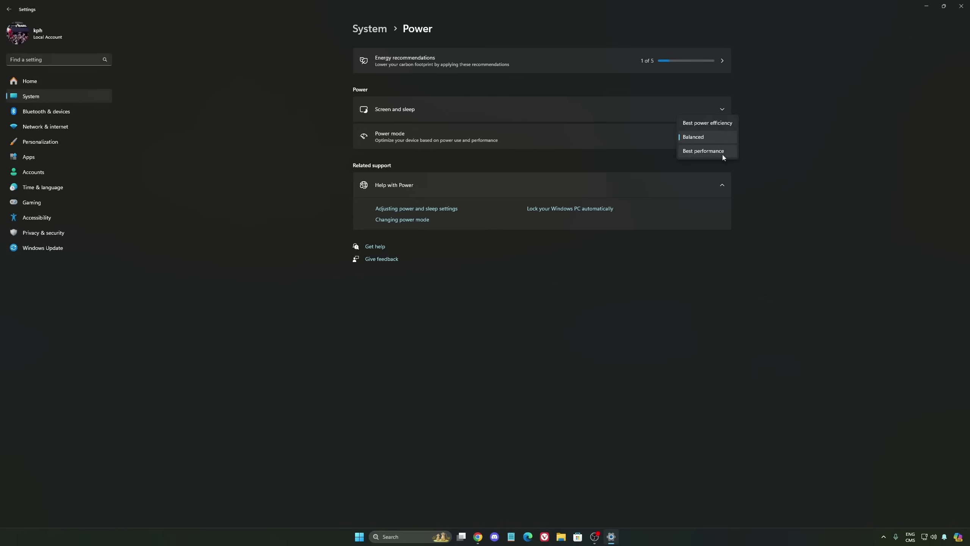
{"action": "left_click", "coordinate": [712, 140]}
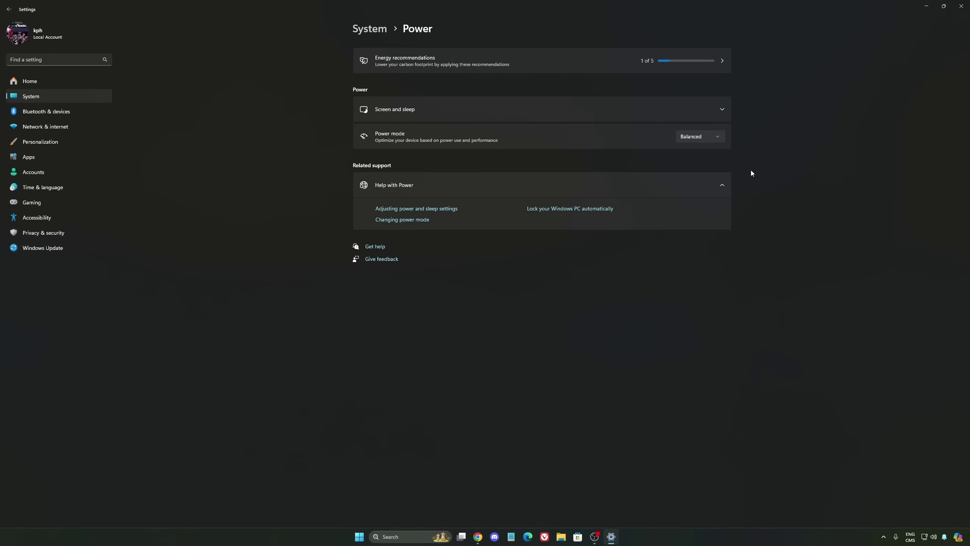
{"action": "left_click", "coordinate": [53, 82]}
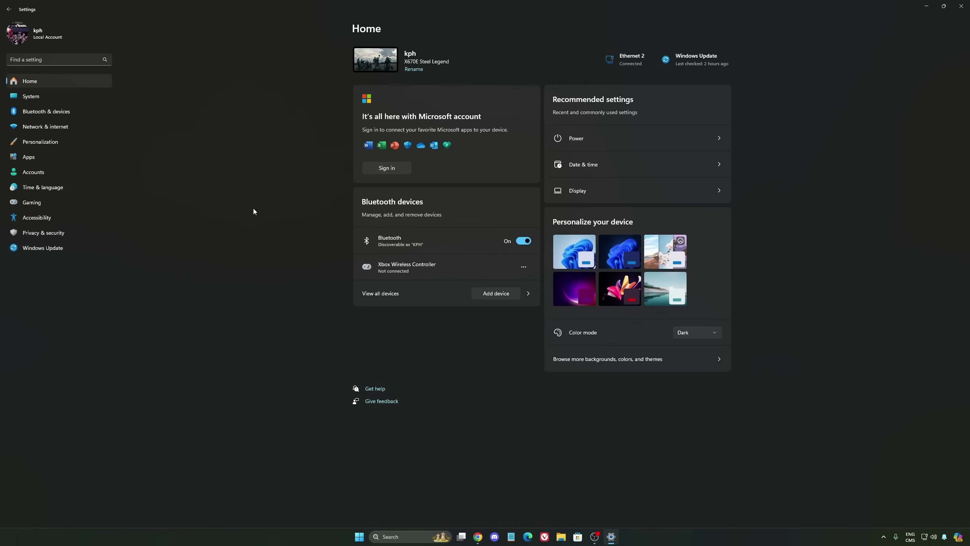
- Check Windows Update, which reports the PC is up to date
{"action": "left_click", "coordinate": [49, 248]}
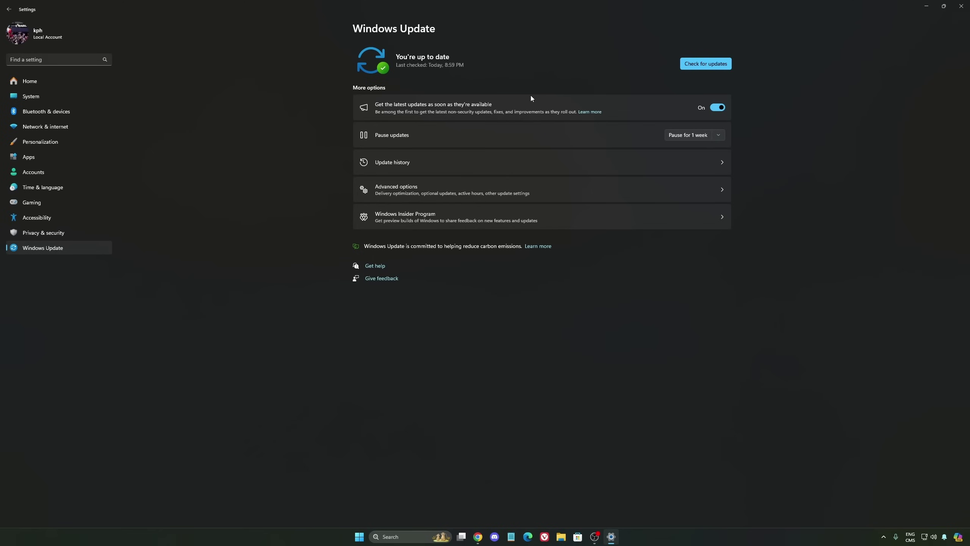
- Close Windows Settings and launch the NVIDIA app from its system tray icon
{"action": "left_click", "coordinate": [961, 6]}
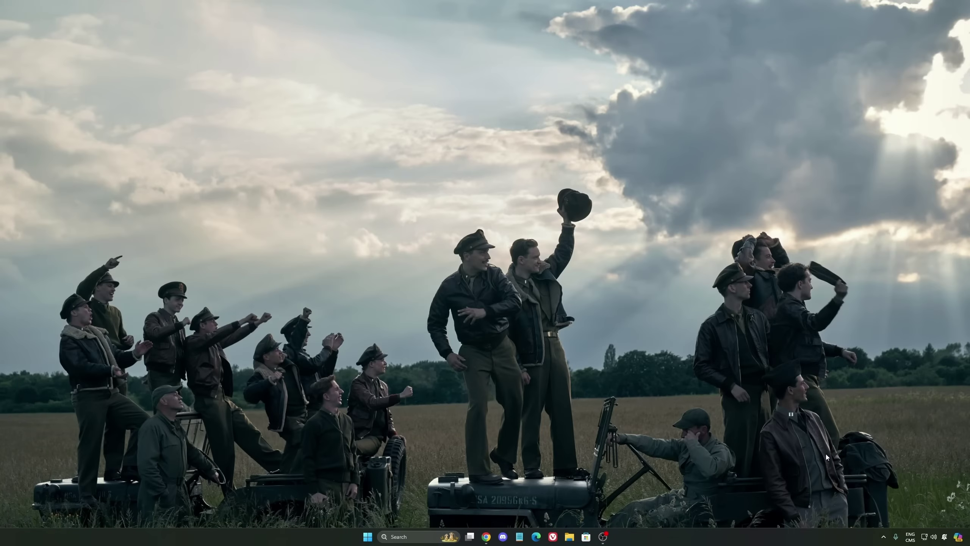
{"action": "left_click", "coordinate": [883, 536]}
{"action": "right_click", "coordinate": [854, 484]}
{"action": "left_click", "coordinate": [882, 488]}
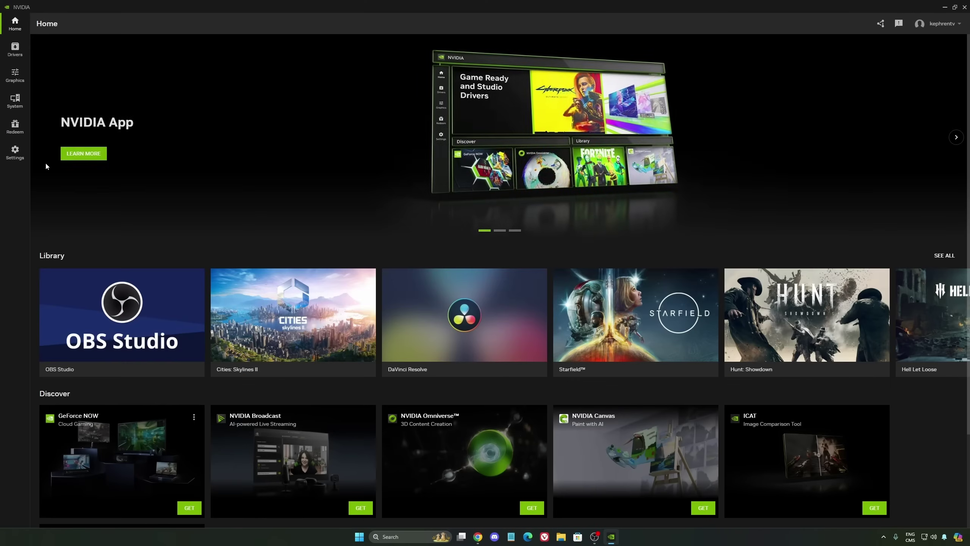
- Turn off the NVIDIA overlay in the app's settings and minimize the NVIDIA app
{"action": "left_click", "coordinate": [15, 76]}
{"action": "left_click", "coordinate": [15, 151]}
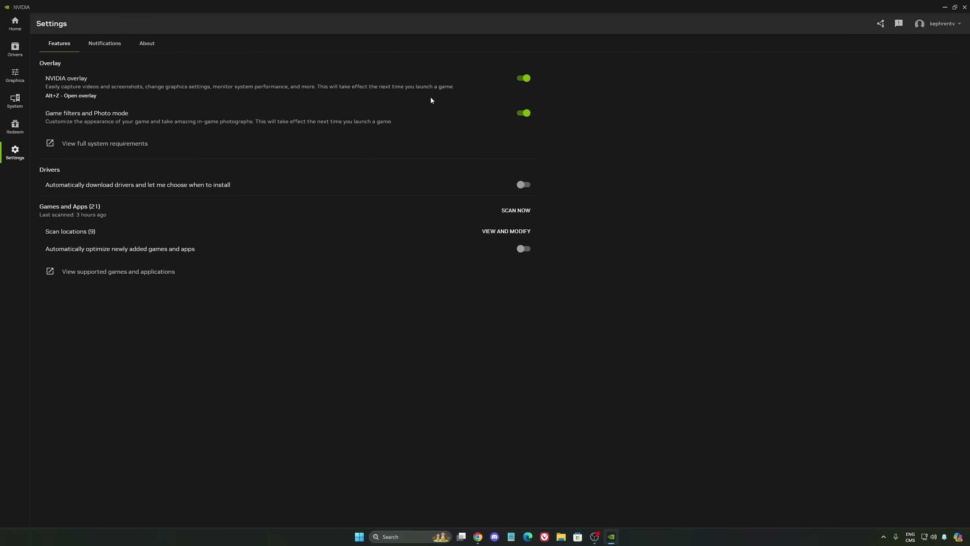
{"action": "left_click", "coordinate": [524, 78]}
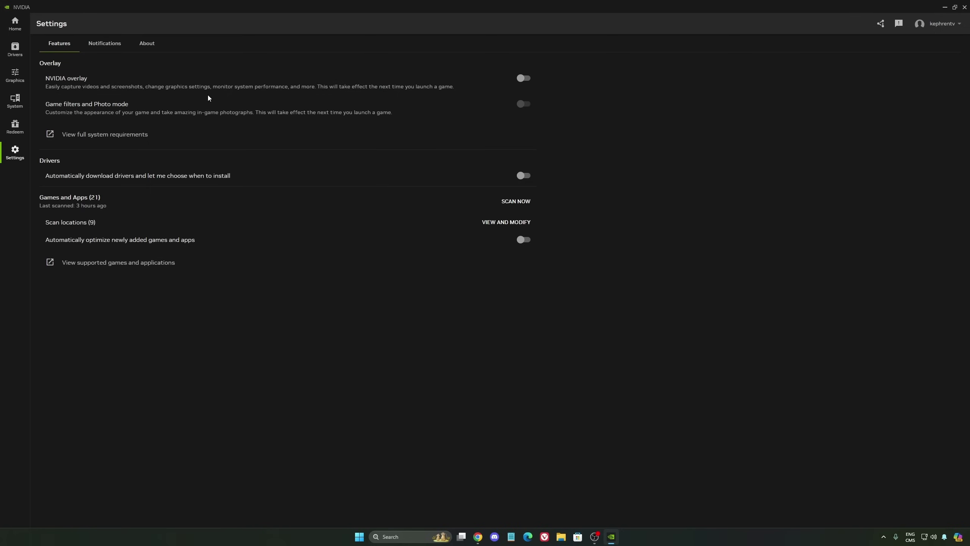
{"action": "left_click", "coordinate": [945, 6]}
- In Manage 3D Settings' global options, keep Power management mode at Normal
{"action": "left_click", "coordinate": [883, 537]}
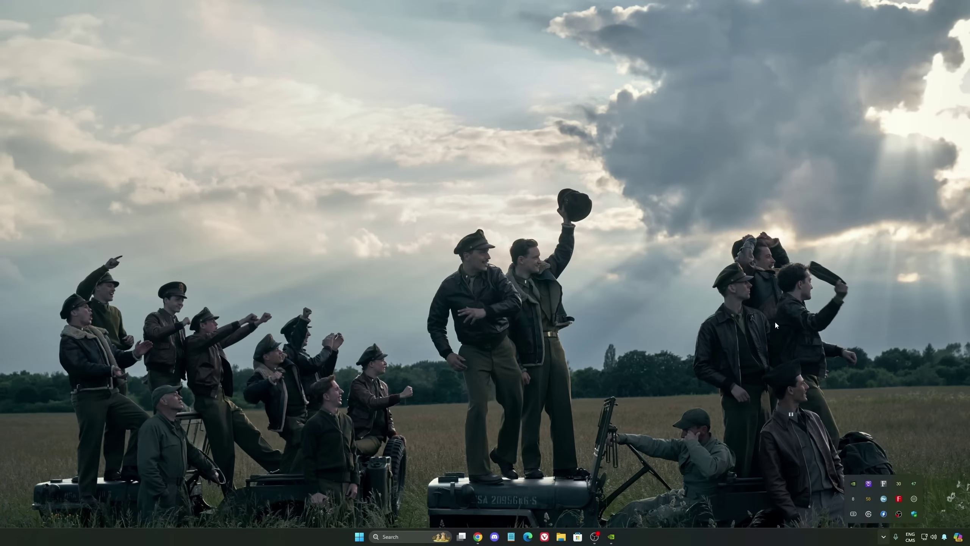
{"action": "left_click", "coordinate": [650, 274]}
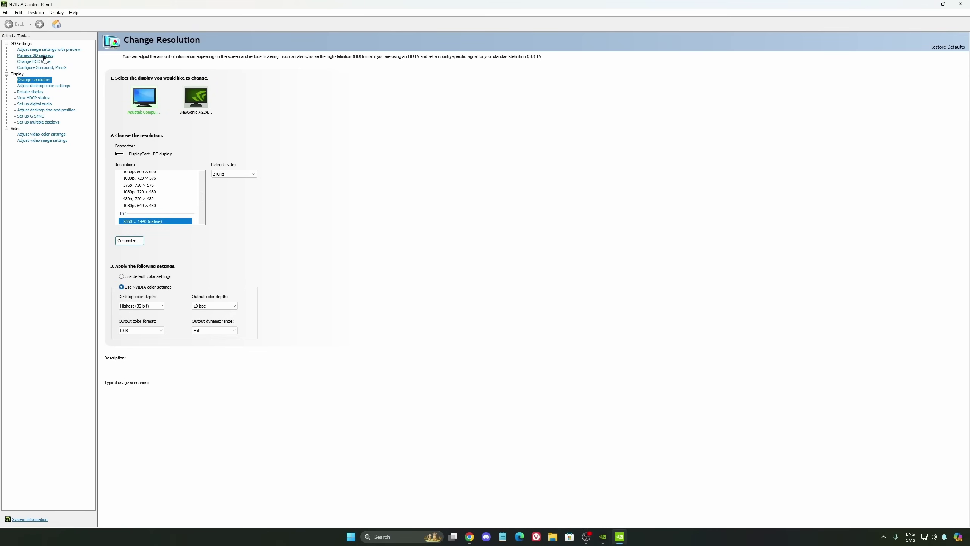
{"action": "left_click", "coordinate": [37, 56]}
{"action": "left_click_drag", "start_coordinate": [294, 129], "coordinate": [296, 144]}
{"action": "mouse_move", "coordinate": [156, 175]}
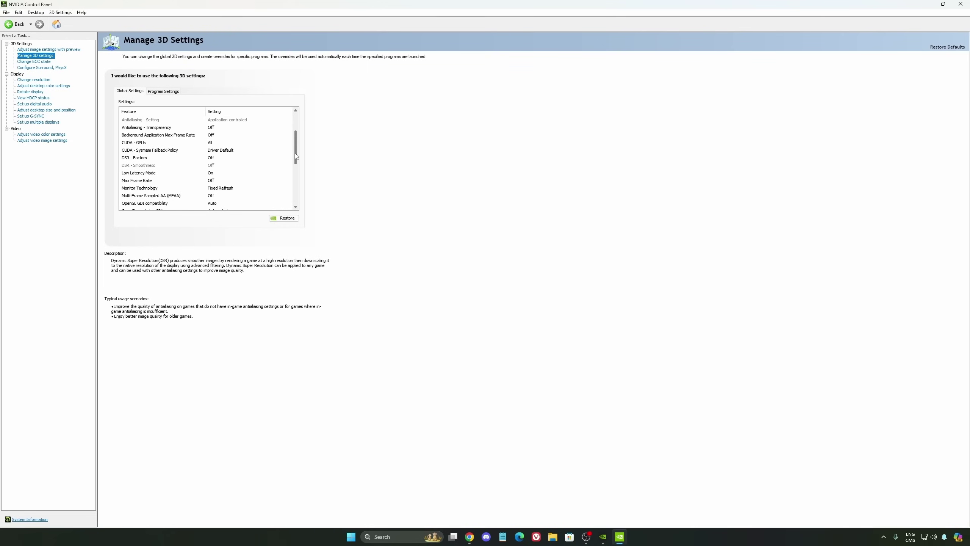
{"action": "scroll", "coordinate": [248, 153], "scroll_direction": "down", "scroll_amount": 3}
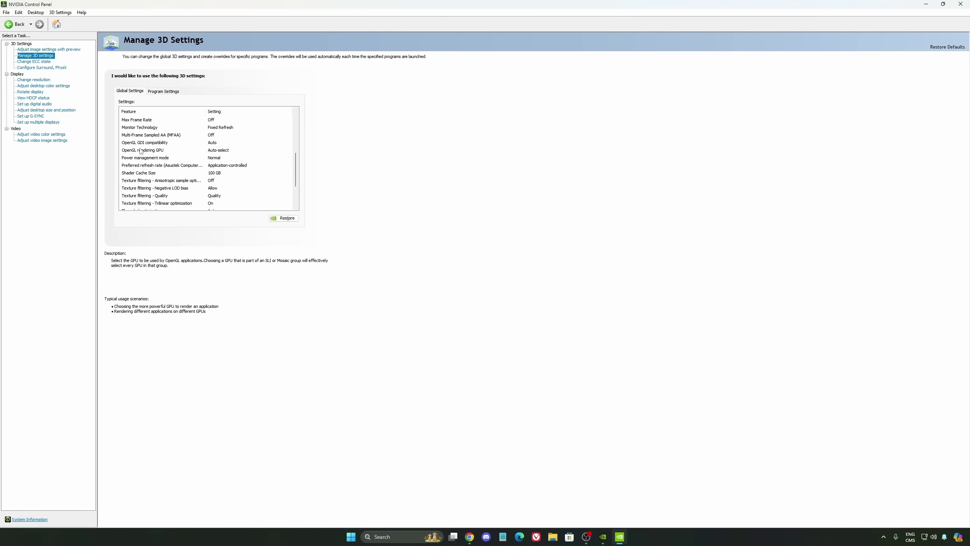
{"action": "mouse_move", "coordinate": [130, 158]}
{"action": "left_click", "coordinate": [216, 158]}
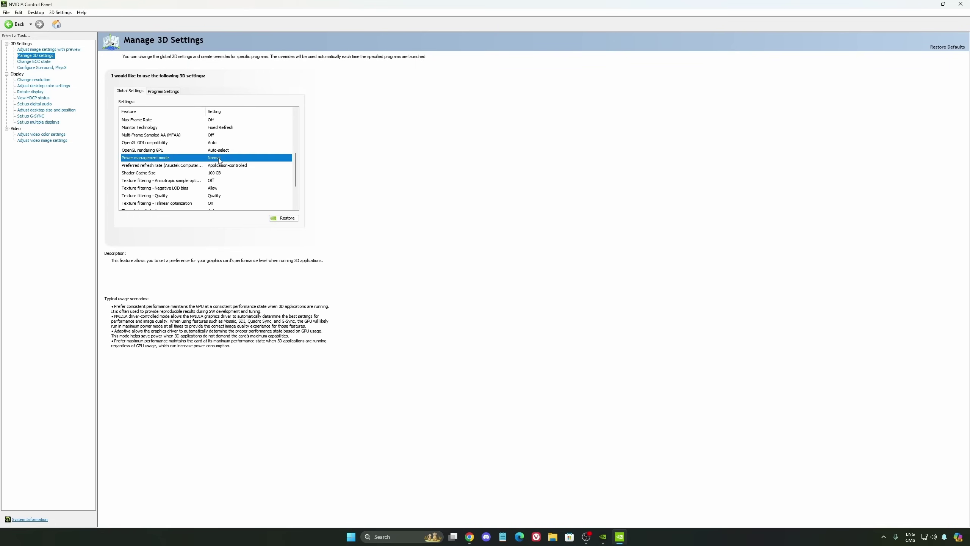
{"action": "left_click", "coordinate": [217, 158]}
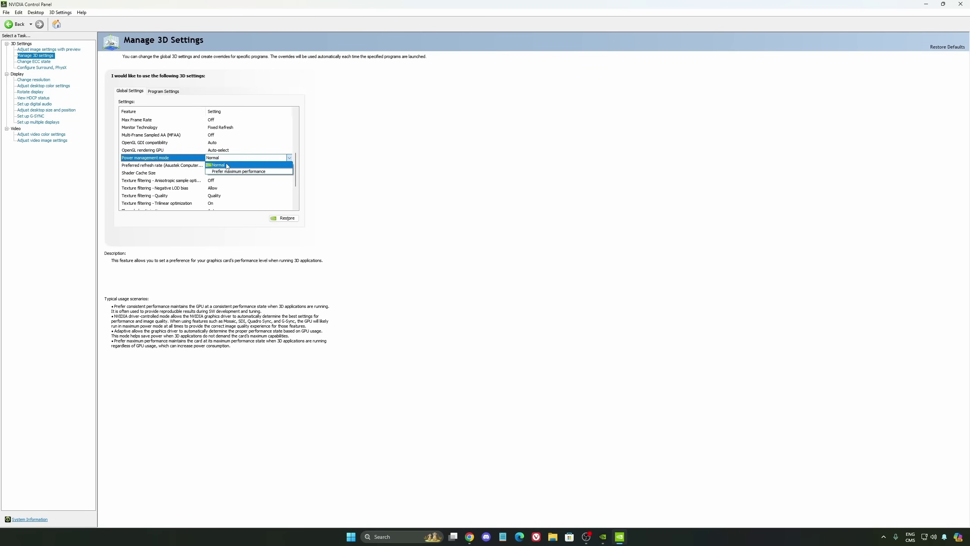
{"action": "left_click", "coordinate": [355, 167]}
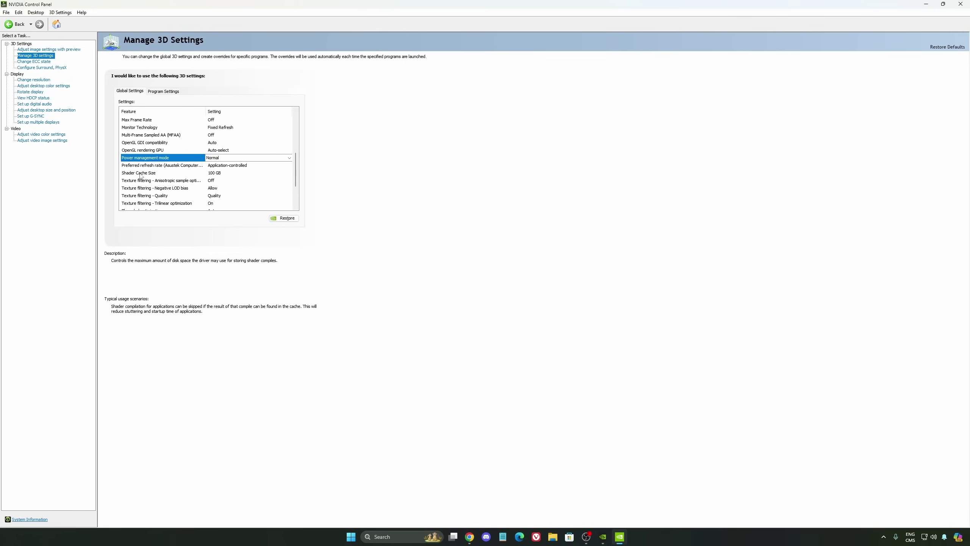
- Set the global Shader Cache Size to 100 GB
{"action": "left_click", "coordinate": [231, 174]}
{"action": "left_click", "coordinate": [227, 173]}
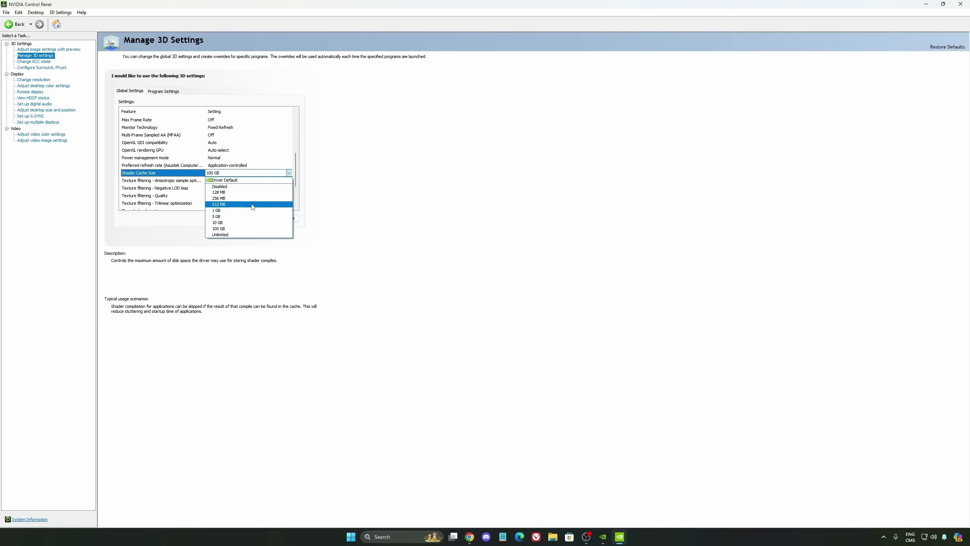
{"action": "left_click", "coordinate": [262, 228]}
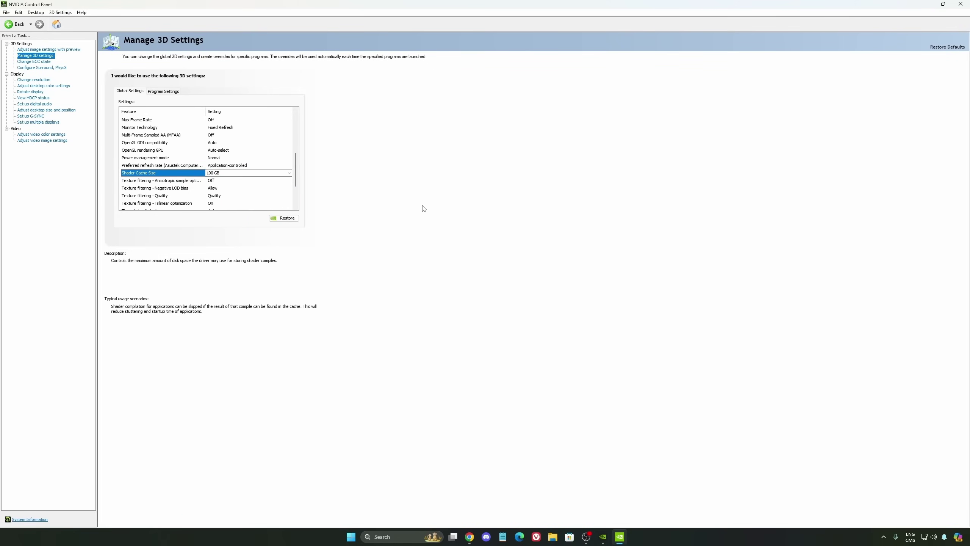
- On Change Resolution, keep the 2560 × 1440 native display at a 240Hz refresh rate
{"action": "left_click", "coordinate": [26, 80]}
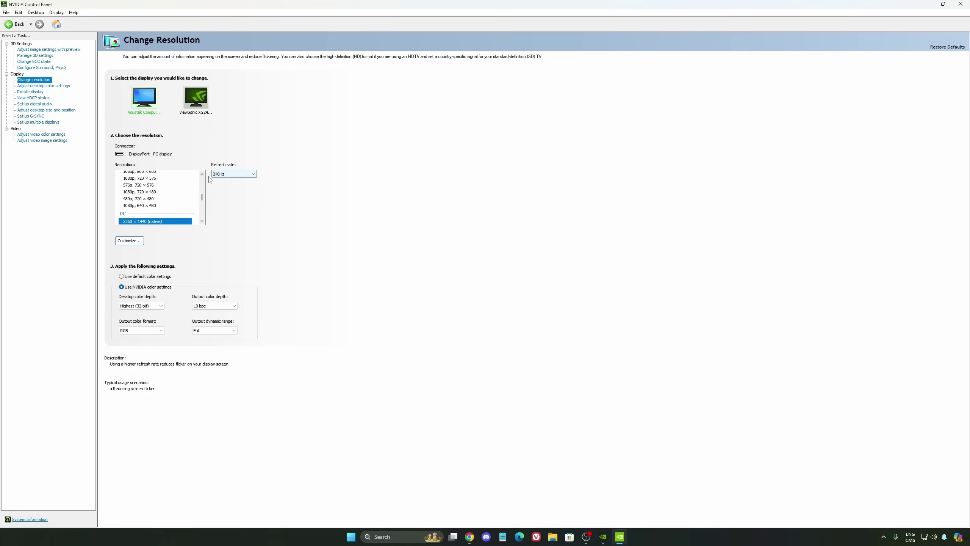
{"action": "left_click", "coordinate": [230, 174]}
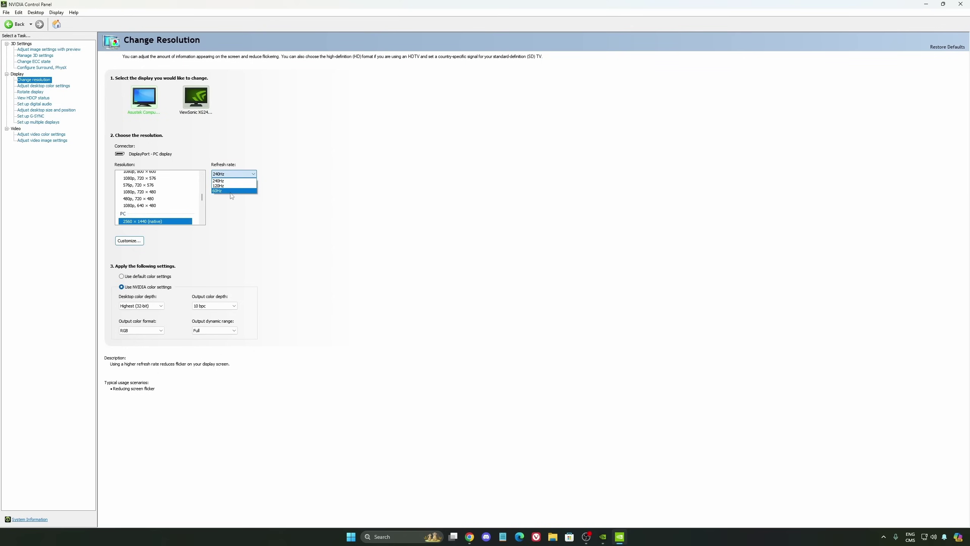
{"action": "left_click", "coordinate": [301, 180]}
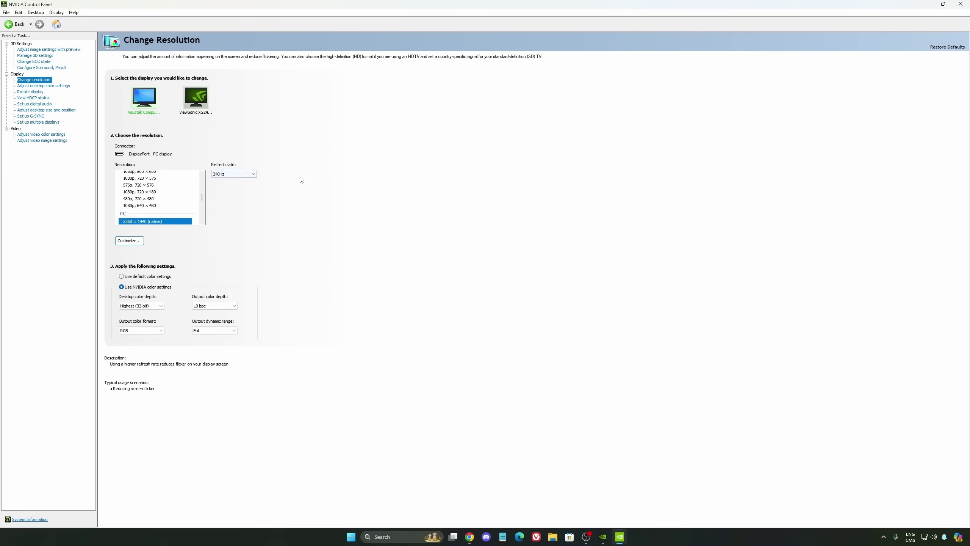
{"action": "left_click", "coordinate": [229, 177]}
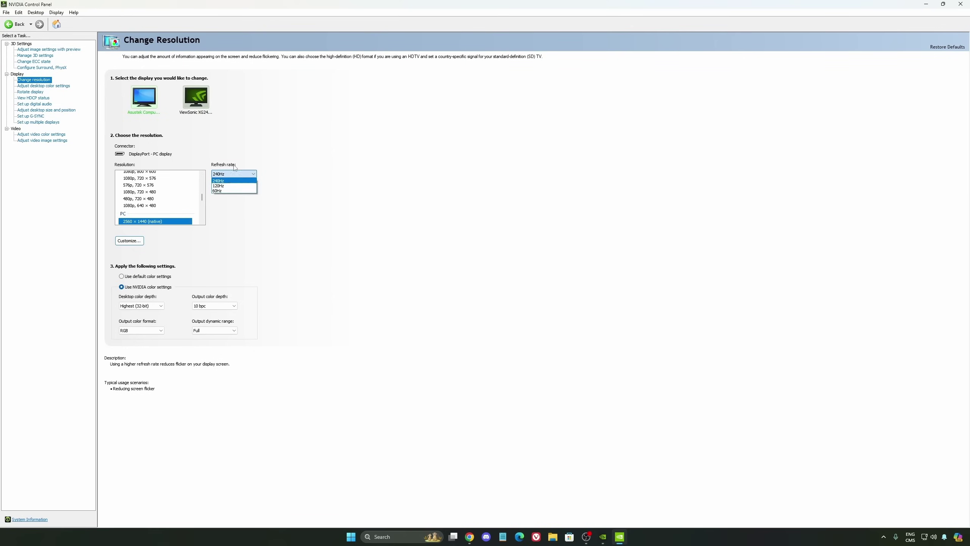
{"action": "left_click", "coordinate": [314, 178]}
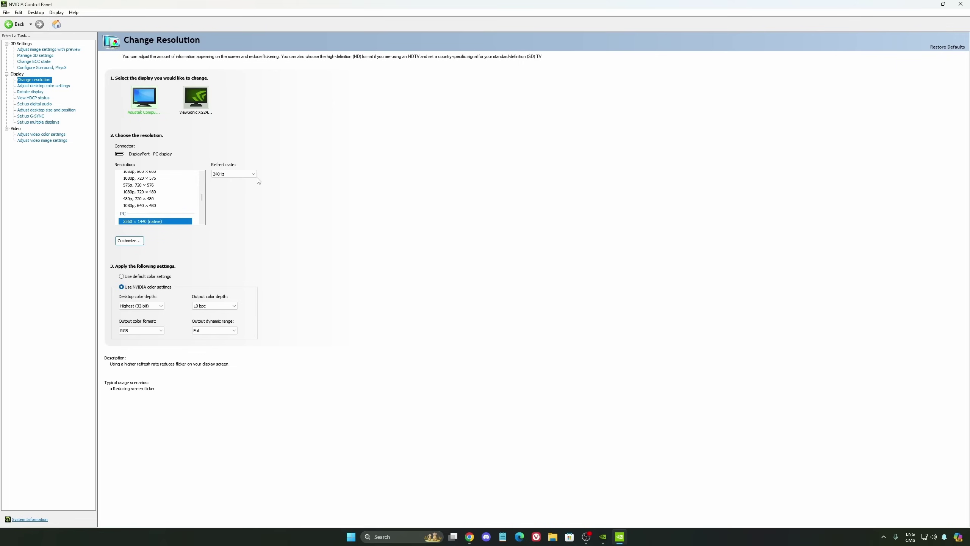
- Visit the Set up G-SYNC page in NVIDIA Control Panel
{"action": "left_click", "coordinate": [31, 117]}
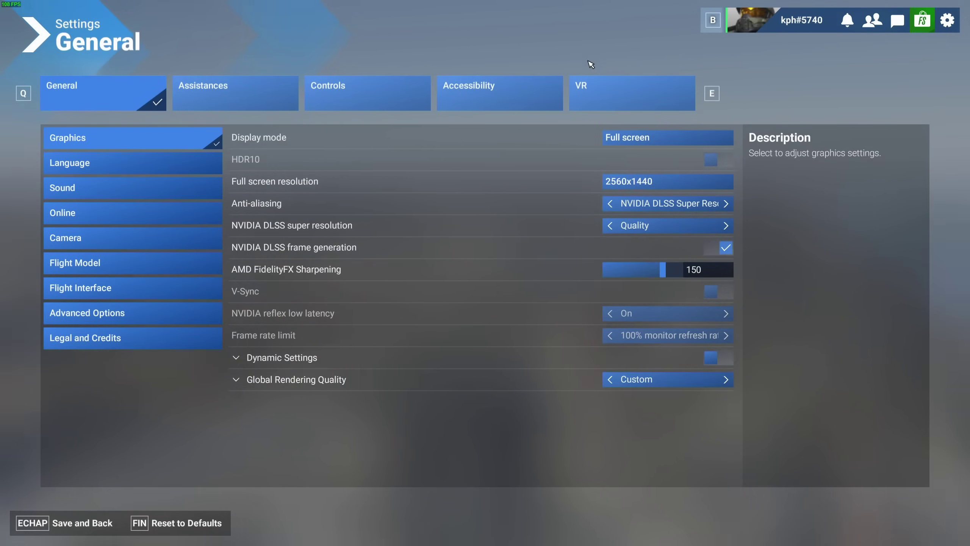
- Expand Global Rendering Quality's Custom advanced settings and scroll through them, e.g. Terrain Level of Detail 100
{"action": "left_click", "coordinate": [255, 379]}
{"action": "scroll", "coordinate": [407, 362], "scroll_direction": "down", "scroll_amount": 3}
{"action": "scroll", "coordinate": [408, 360], "scroll_direction": "down", "scroll_amount": 12}
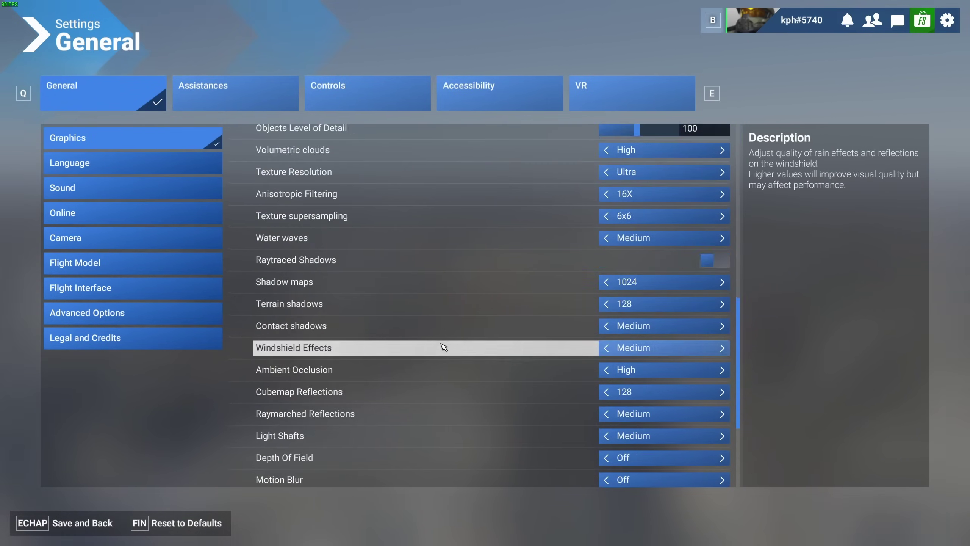
{"action": "scroll", "coordinate": [445, 359], "scroll_direction": "up", "scroll_amount": 5}
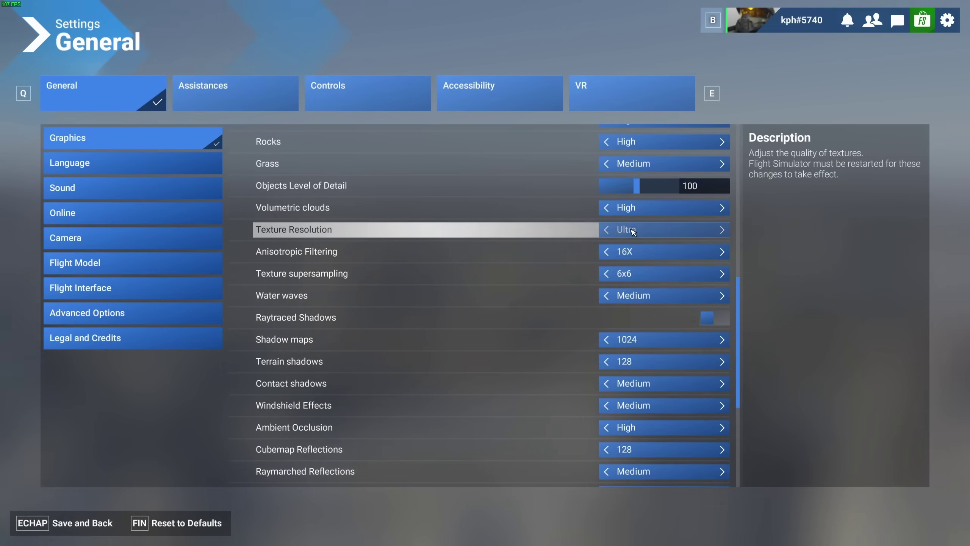
{"action": "scroll", "coordinate": [559, 275], "scroll_direction": "down", "scroll_amount": 3}
{"action": "scroll", "coordinate": [553, 283], "scroll_direction": "up", "scroll_amount": 4}
{"action": "scroll", "coordinate": [553, 285], "scroll_direction": "up", "scroll_amount": 8}
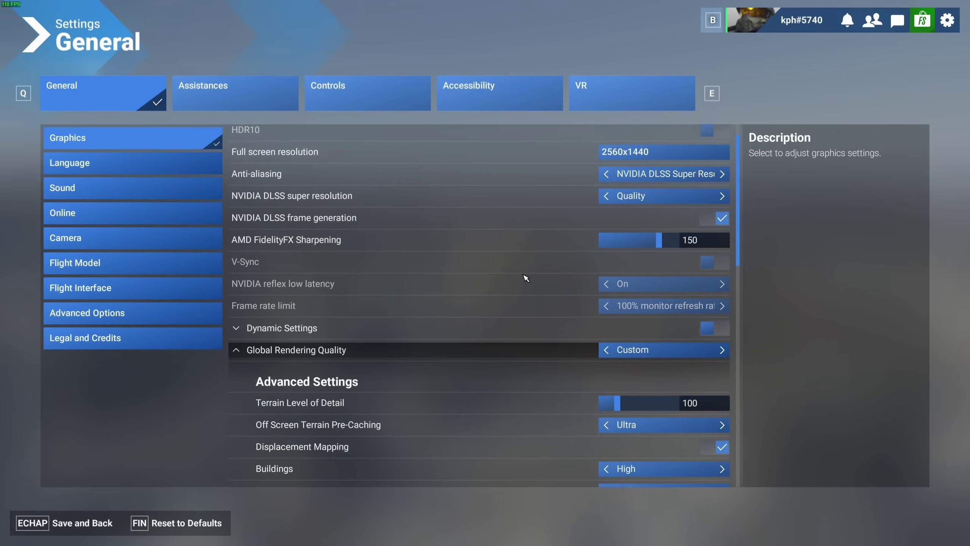
{"action": "scroll", "coordinate": [487, 236], "scroll_direction": "up", "scroll_amount": 1}
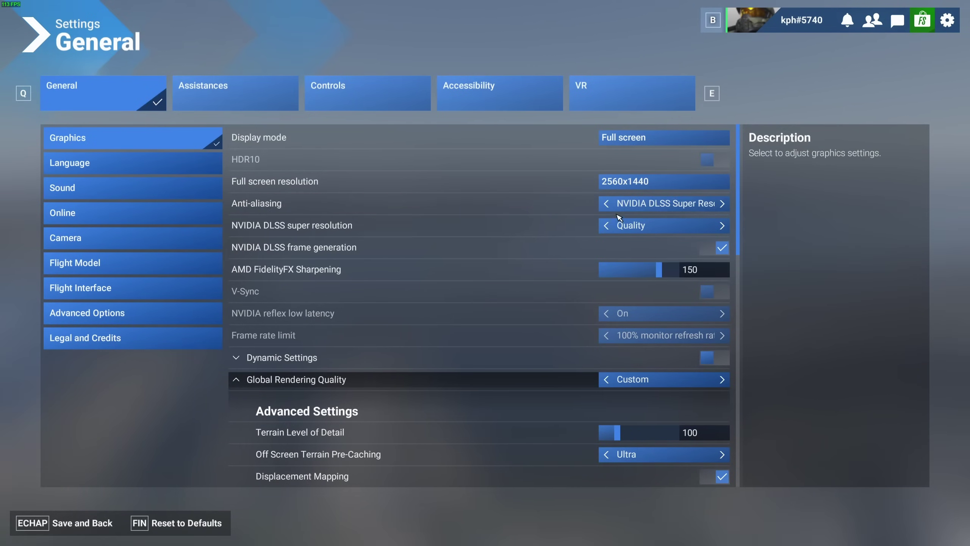
{"action": "left_click", "coordinate": [643, 230]}
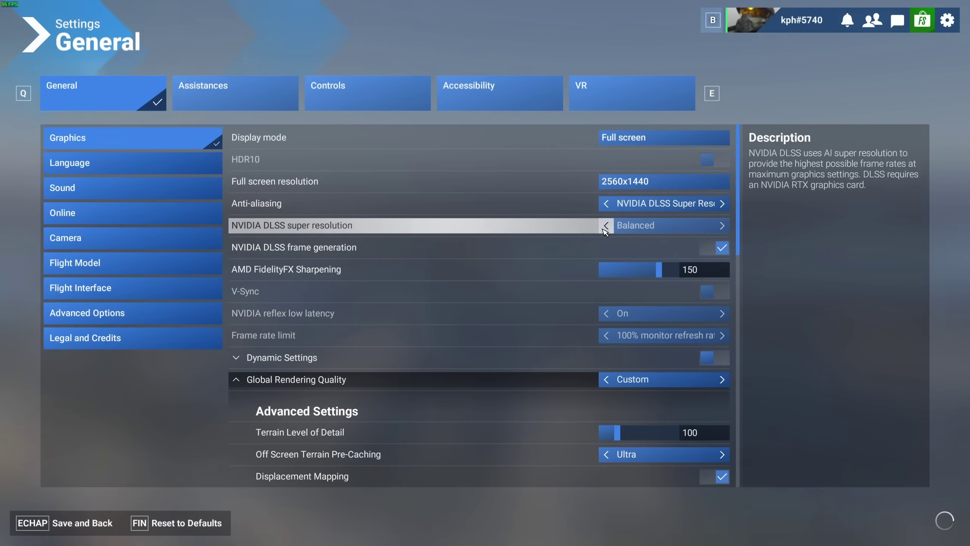
{"action": "left_click", "coordinate": [627, 229]}
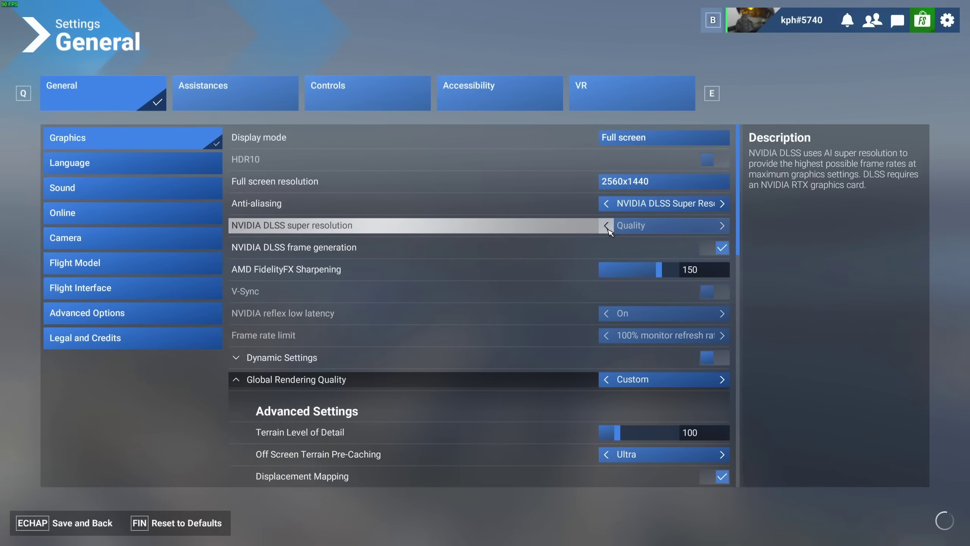
{"action": "left_click", "coordinate": [630, 232]}
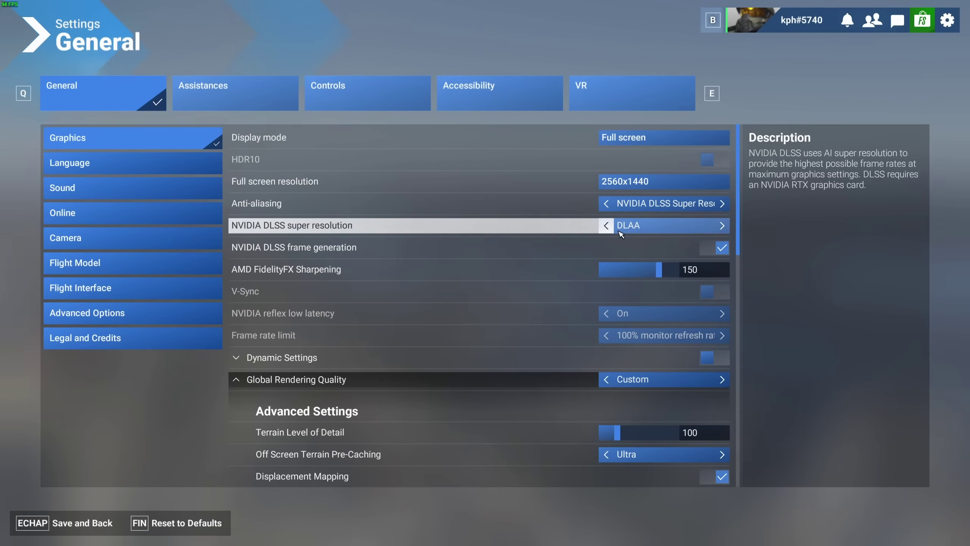
{"action": "left_click", "coordinate": [721, 228]}
{"action": "left_click", "coordinate": [720, 227]}
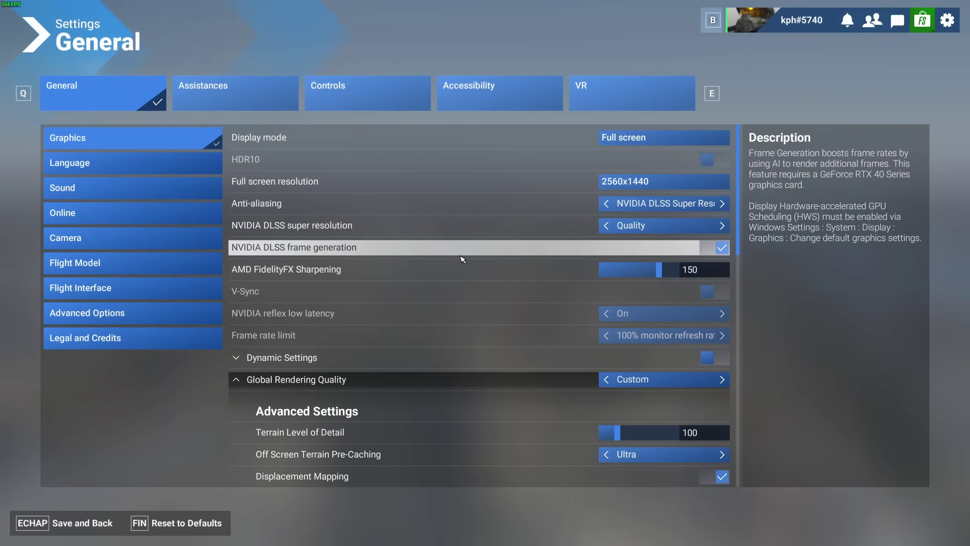
{"action": "left_click", "coordinate": [723, 203]}
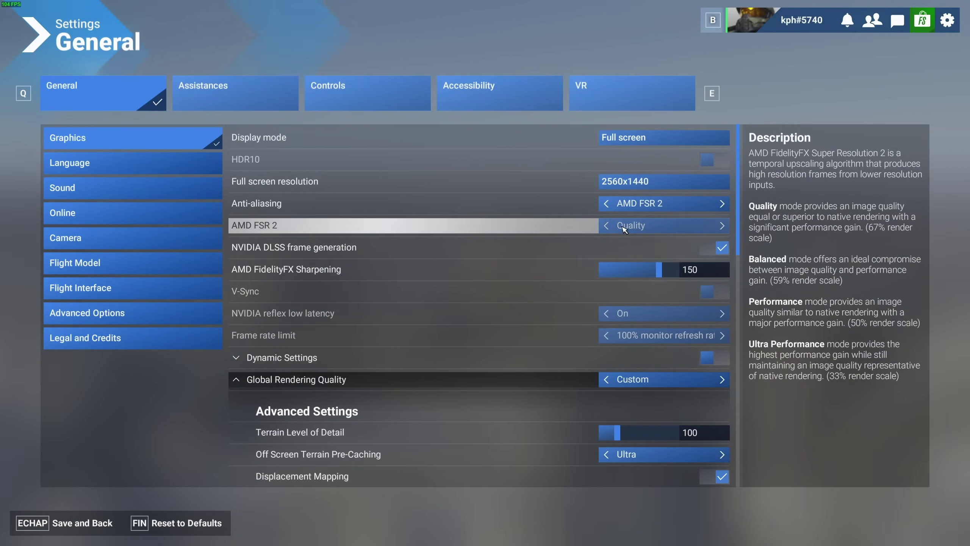
{"action": "left_click", "coordinate": [606, 226]}
{"action": "left_click", "coordinate": [722, 225]}
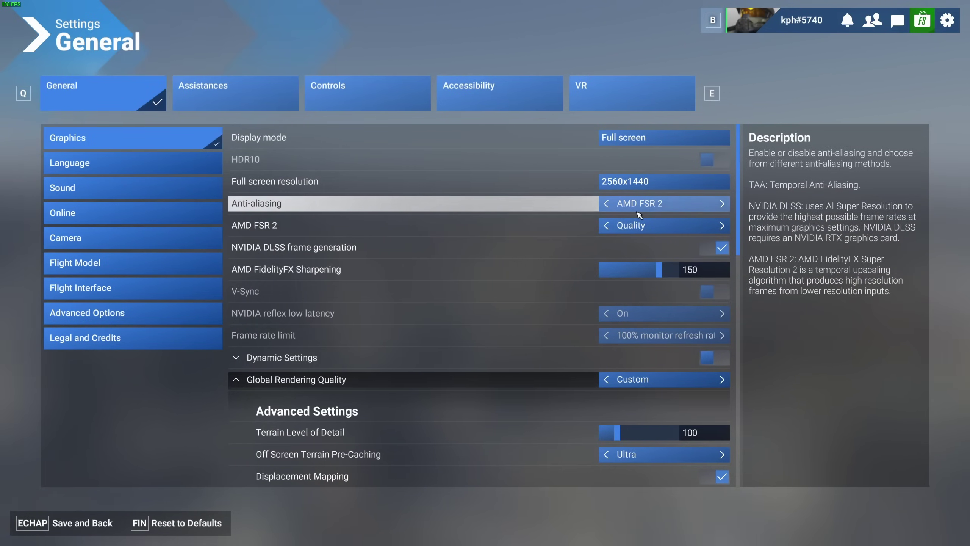
{"action": "left_click", "coordinate": [607, 203]}
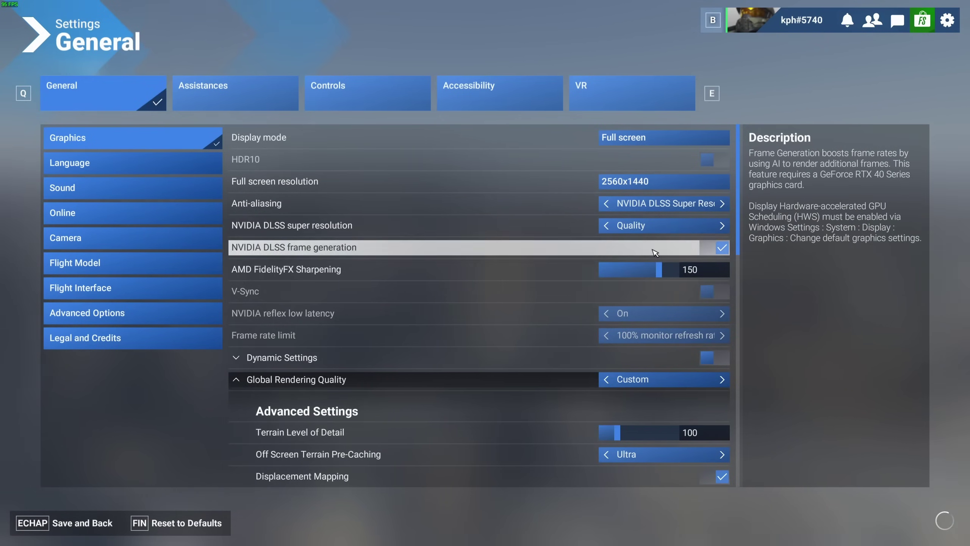
{"action": "scroll", "coordinate": [487, 297], "scroll_direction": "down", "scroll_amount": 1}
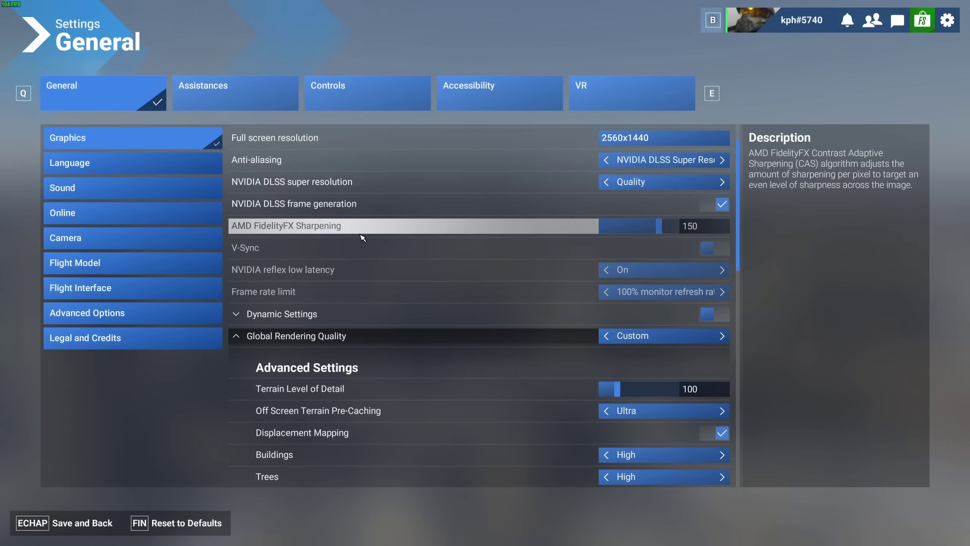
{"action": "left_click_drag", "start_coordinate": [647, 229], "coordinate": [657, 231]}
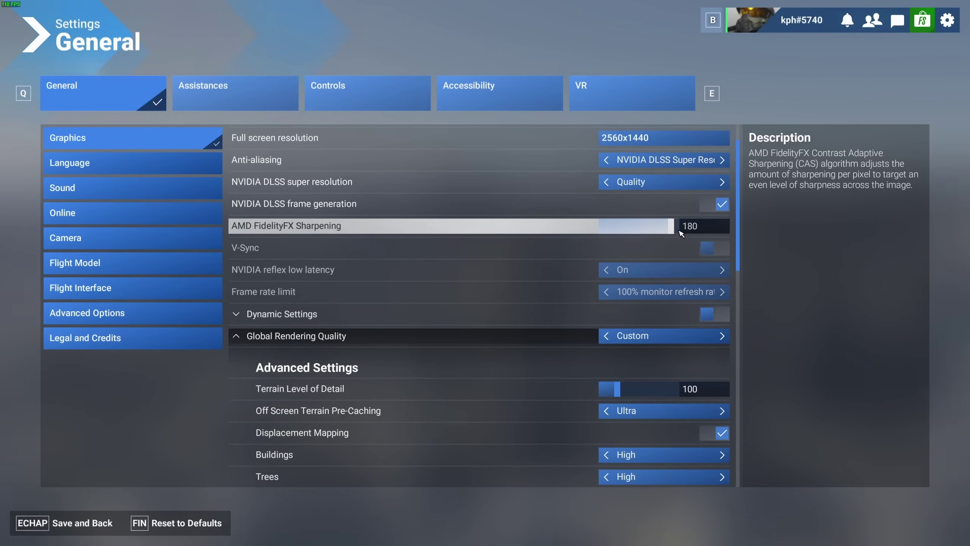
{"action": "left_click", "coordinate": [662, 231]}
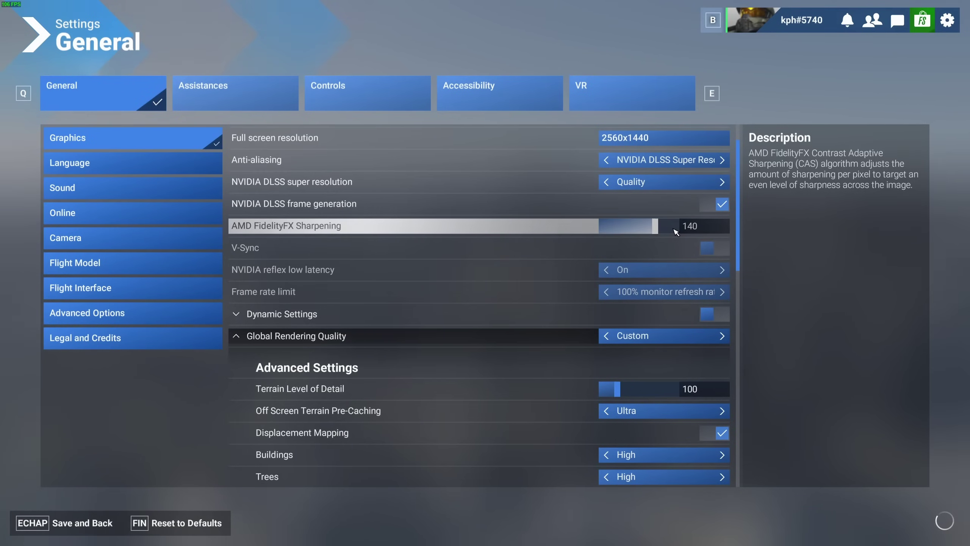
{"action": "key", "text": "Left"}
{"action": "key", "text": "Left"}
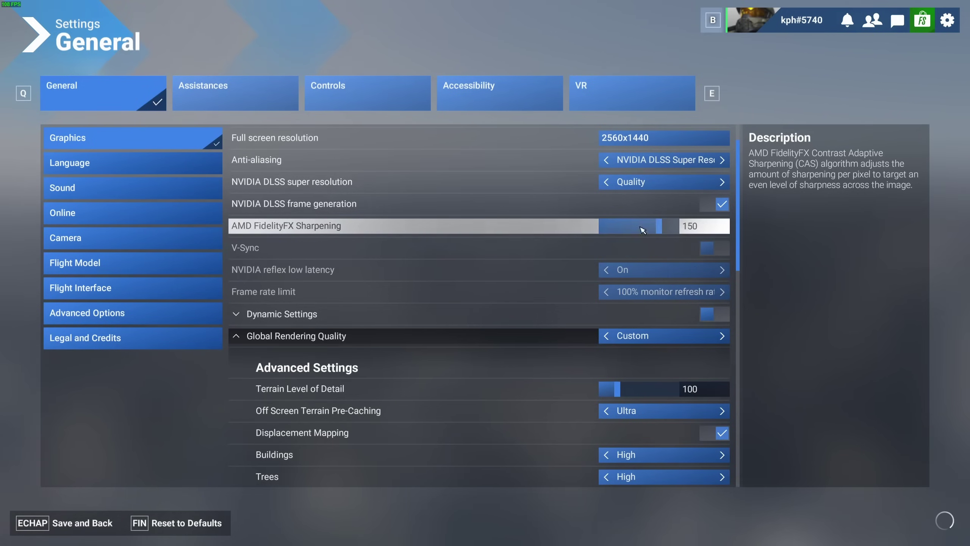
{"action": "scroll", "coordinate": [420, 264], "scroll_direction": "down", "scroll_amount": 2}
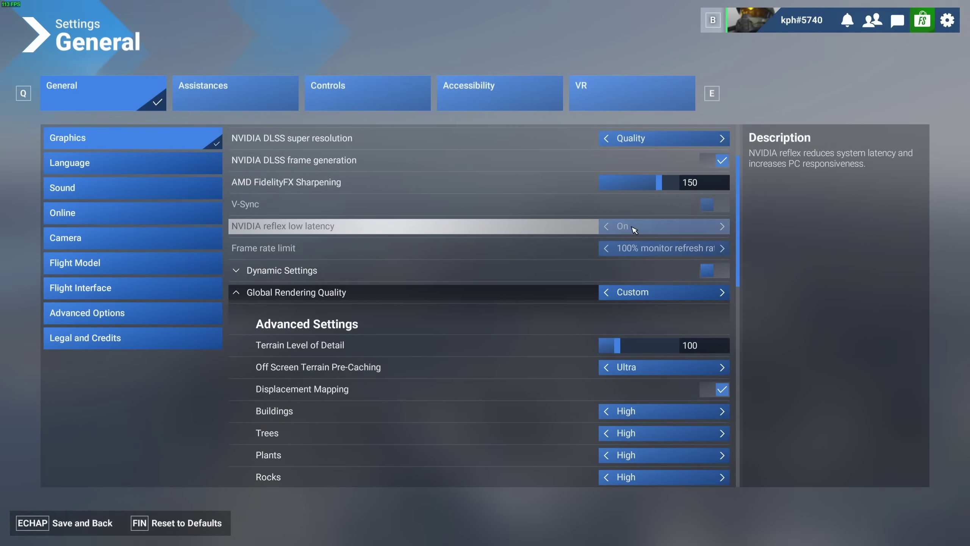
{"action": "scroll", "coordinate": [627, 230], "scroll_direction": "down", "scroll_amount": 1}
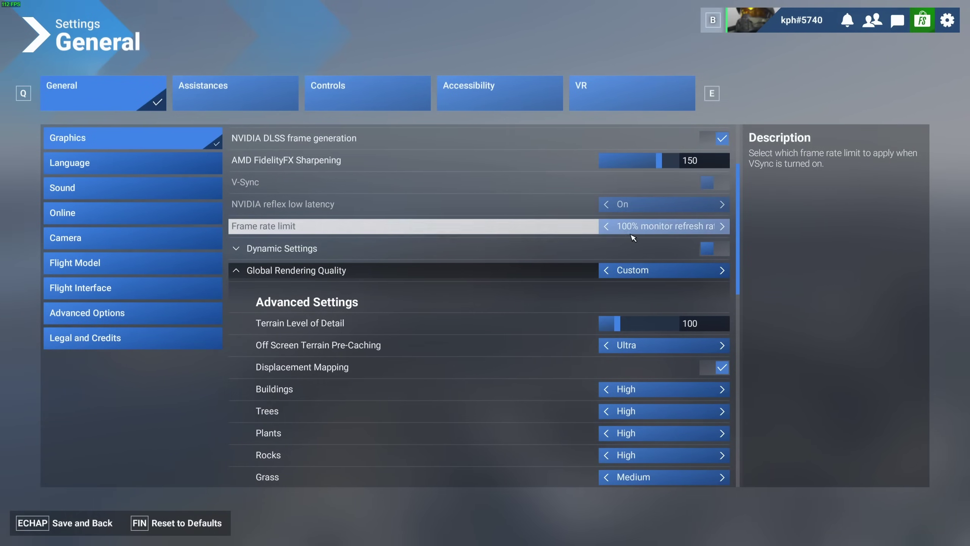
{"action": "scroll", "coordinate": [634, 252], "scroll_direction": "up", "scroll_amount": 2}
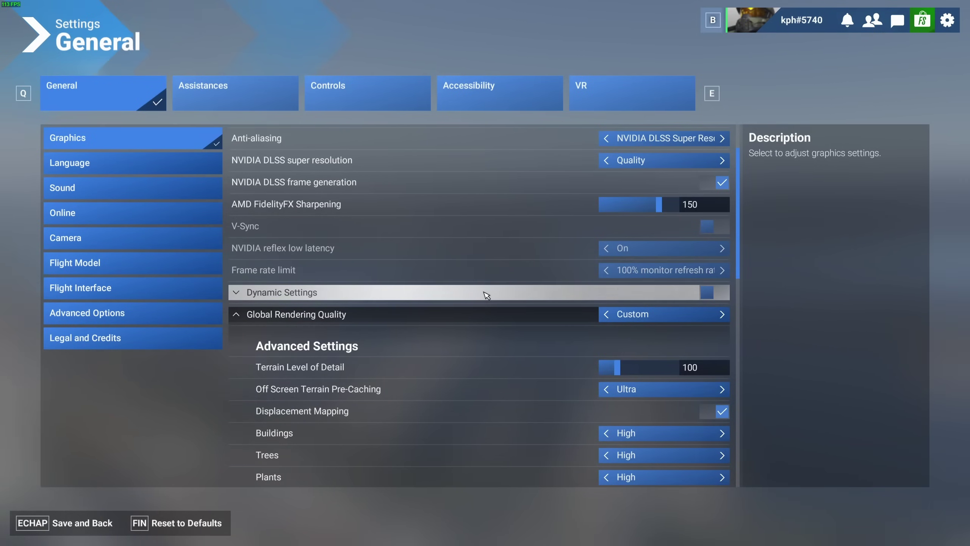
{"action": "scroll", "coordinate": [506, 286], "scroll_direction": "down", "scroll_amount": 3}
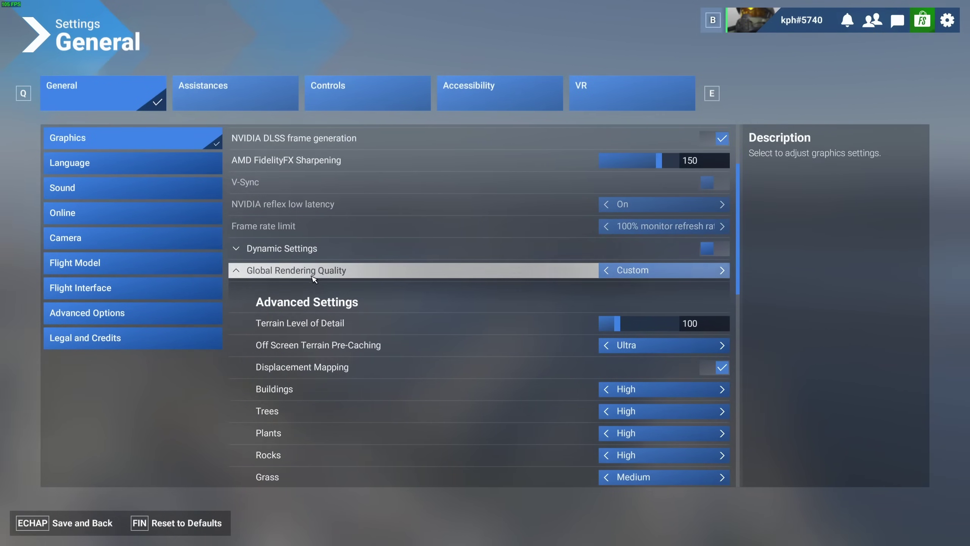
{"action": "scroll", "coordinate": [273, 259], "scroll_direction": "down", "scroll_amount": 1}
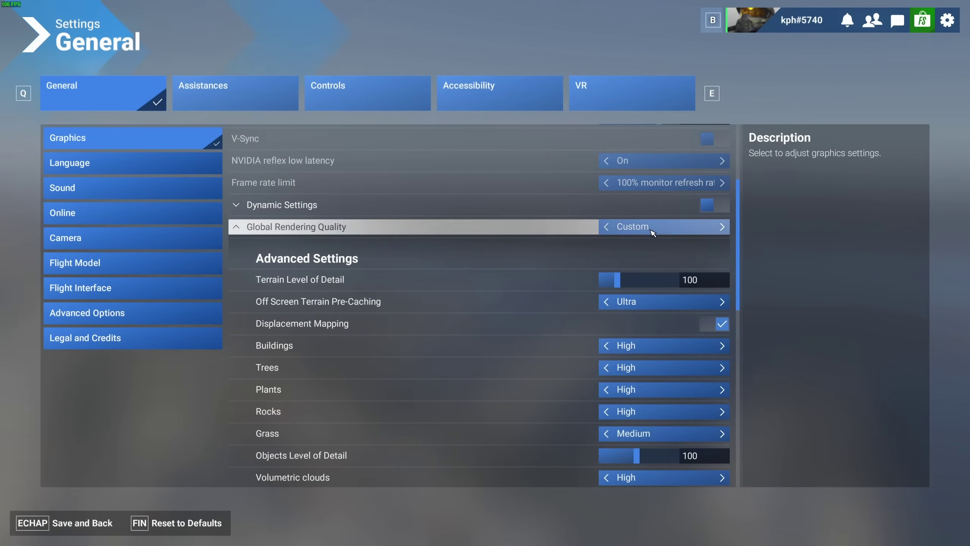
{"action": "scroll", "coordinate": [645, 232], "scroll_direction": "down", "scroll_amount": 2}
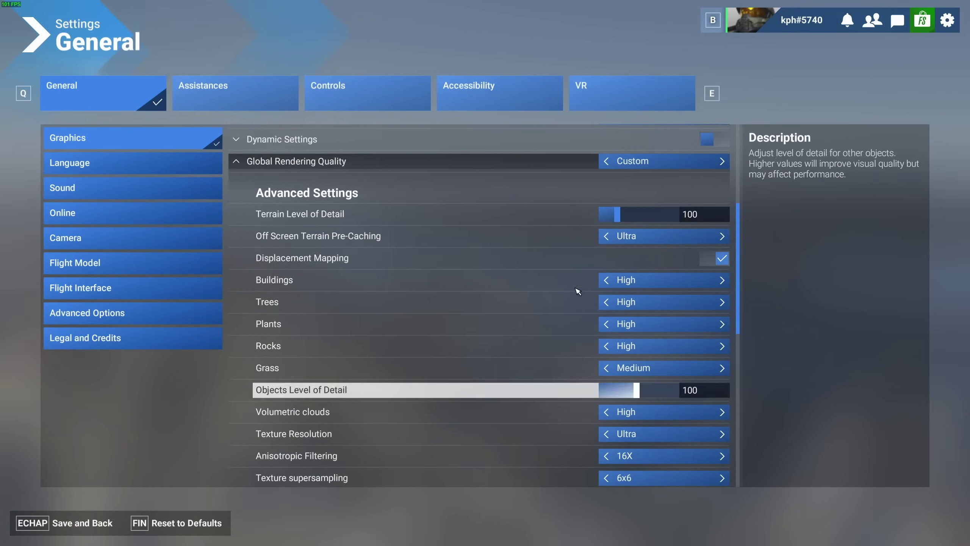
{"action": "scroll", "coordinate": [543, 272], "scroll_direction": "down", "scroll_amount": 1}
{"action": "scroll", "coordinate": [494, 271], "scroll_direction": "down", "scroll_amount": 1}
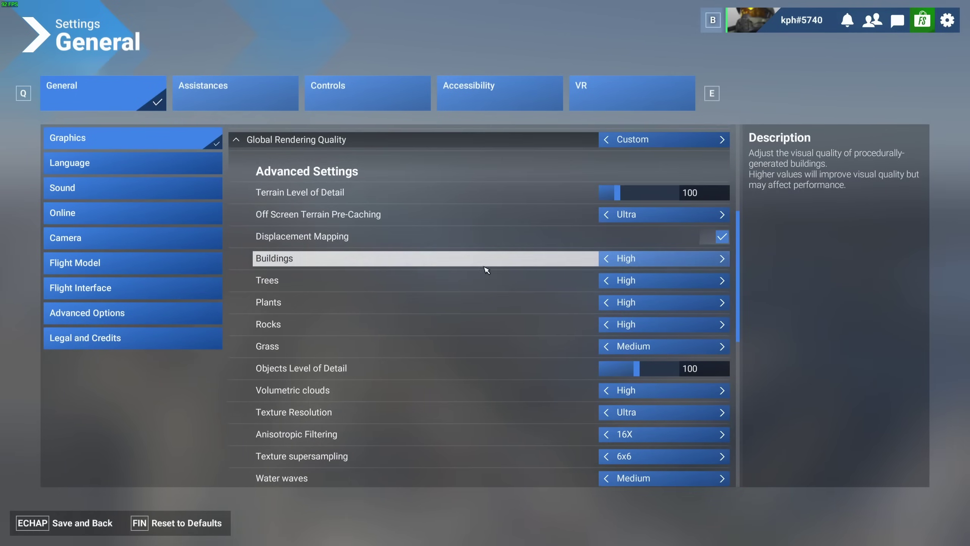
{"action": "scroll", "coordinate": [661, 236], "scroll_direction": "up", "scroll_amount": 5}
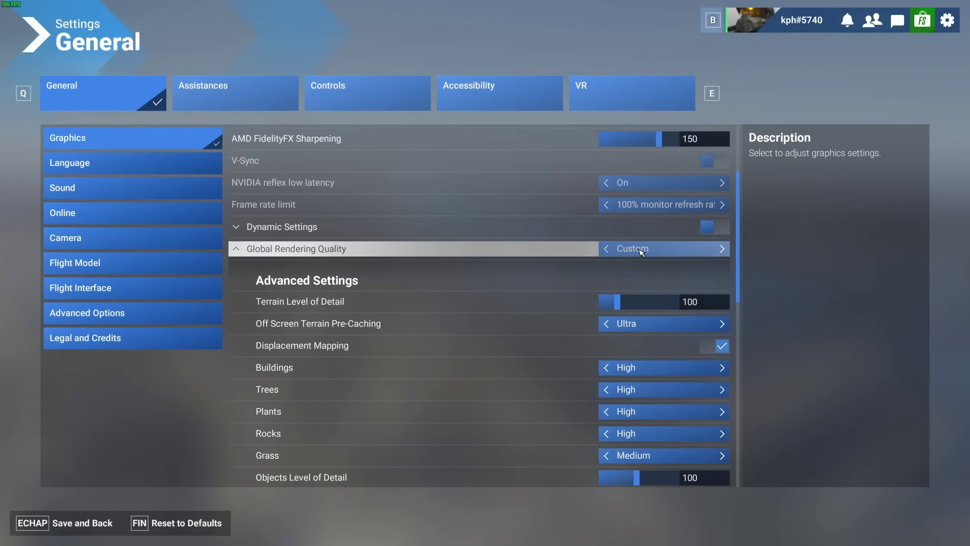
{"action": "scroll", "coordinate": [424, 308], "scroll_direction": "down", "scroll_amount": 2}
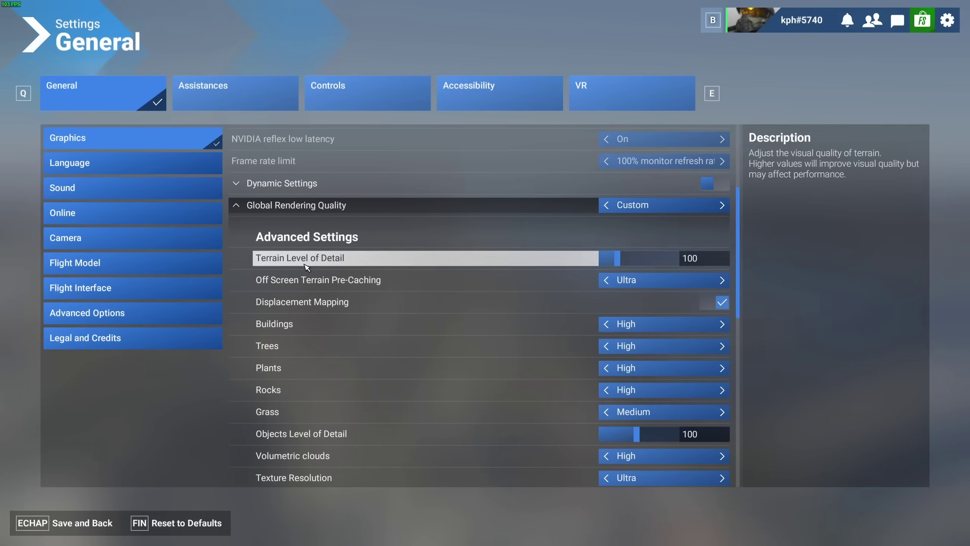
{"action": "scroll", "coordinate": [307, 267], "scroll_direction": "down", "scroll_amount": 1}
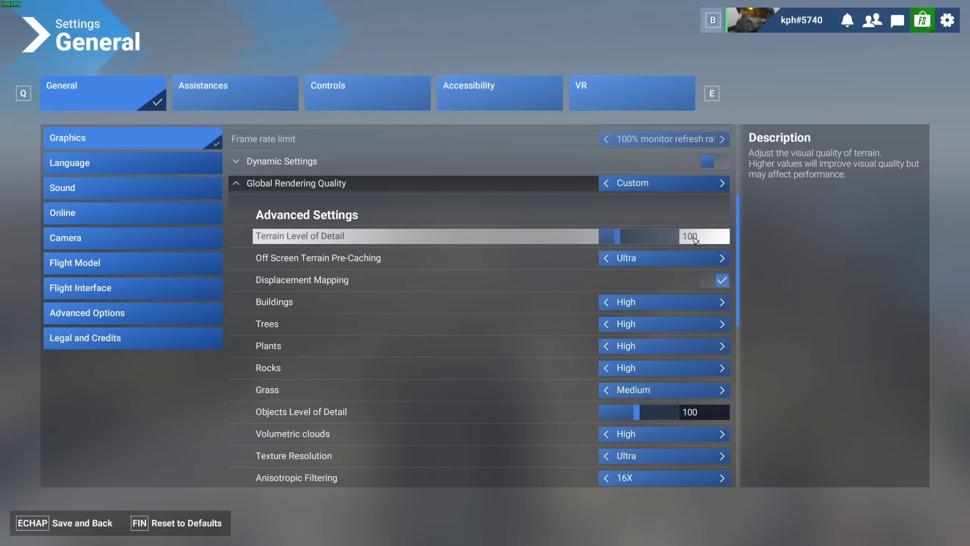
{"action": "scroll", "coordinate": [689, 244], "scroll_direction": "down", "scroll_amount": 1}
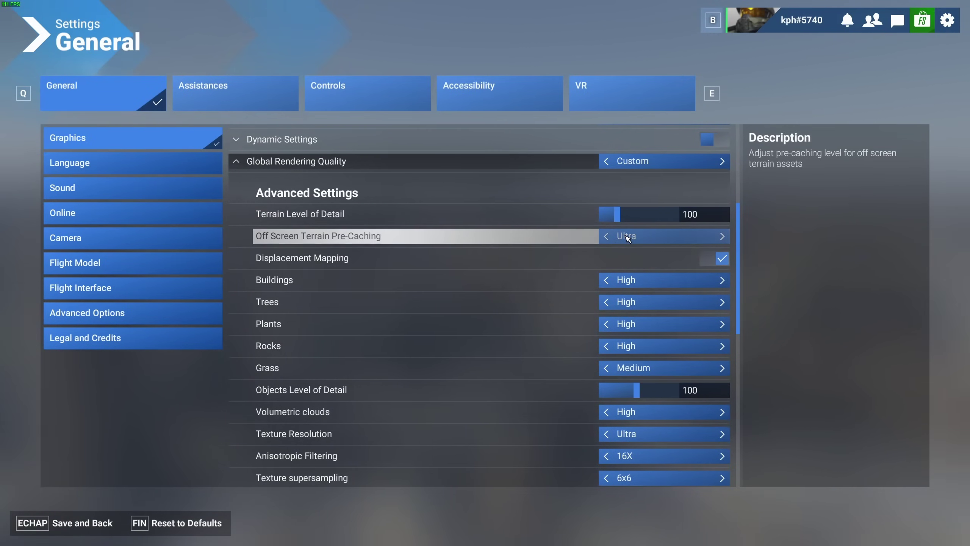
{"action": "left_click", "coordinate": [606, 236]}
{"action": "left_click", "coordinate": [606, 237]}
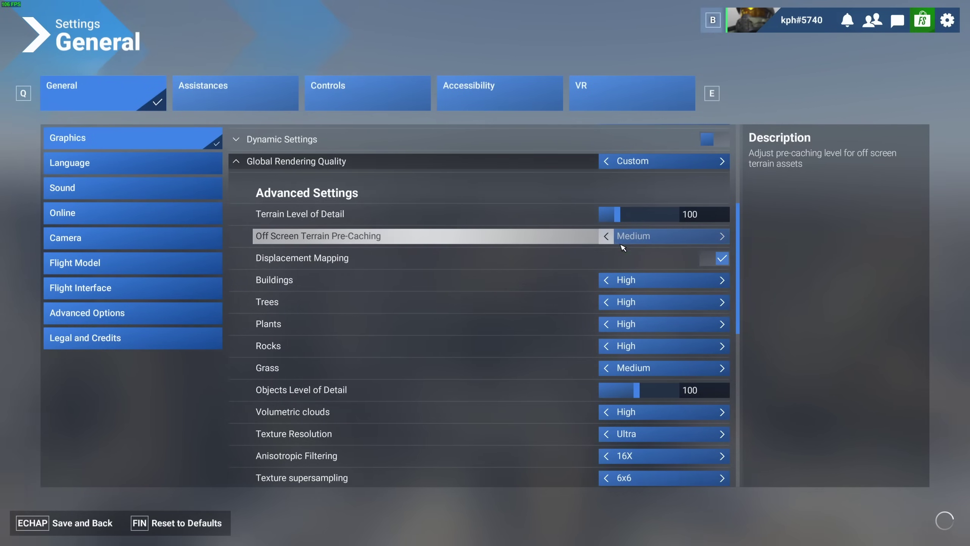
{"action": "left_click", "coordinate": [721, 236]}
{"action": "left_click", "coordinate": [722, 237]}
{"action": "scroll", "coordinate": [385, 271], "scroll_direction": "down", "scroll_amount": 1}
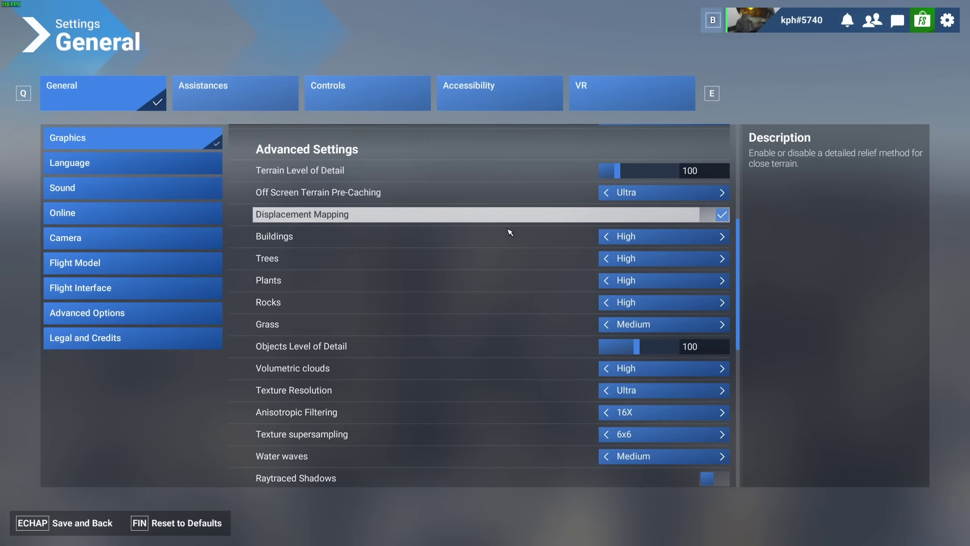
{"action": "scroll", "coordinate": [470, 239], "scroll_direction": "down", "scroll_amount": 2}
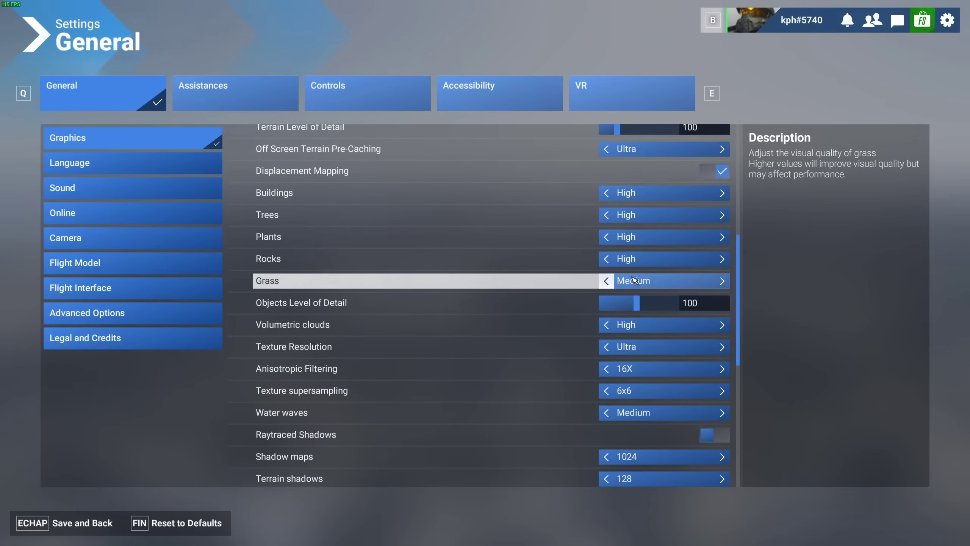
{"action": "scroll", "coordinate": [383, 300], "scroll_direction": "down", "scroll_amount": 1}
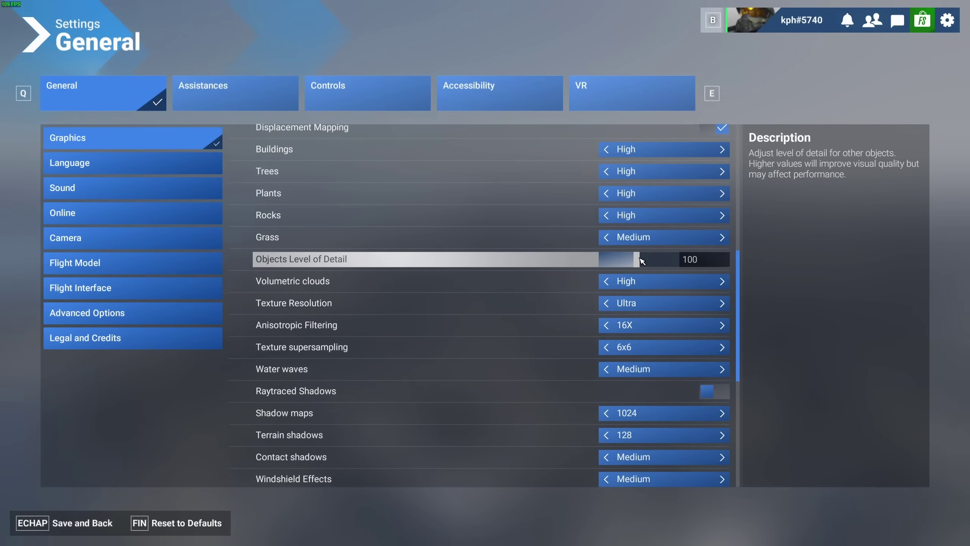
{"action": "scroll", "coordinate": [439, 267], "scroll_direction": "down", "scroll_amount": 1}
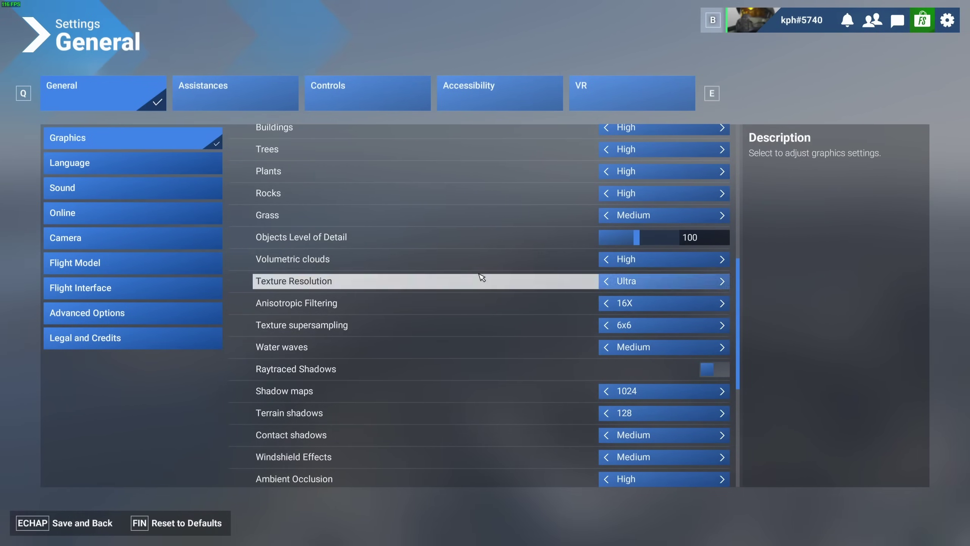
{"action": "left_click", "coordinate": [606, 259]}
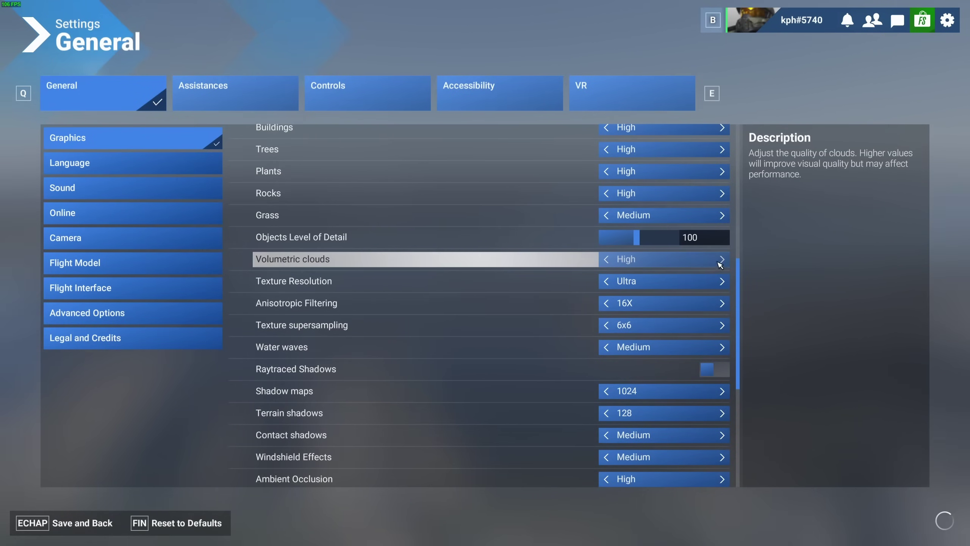
{"action": "left_click", "coordinate": [607, 260]}
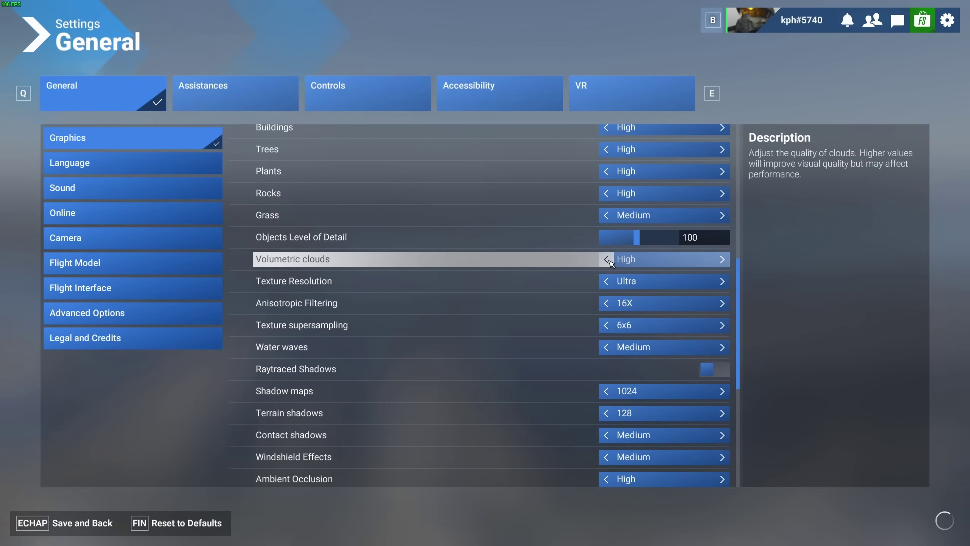
{"action": "left_click", "coordinate": [607, 260]}
{"action": "left_click", "coordinate": [608, 260]}
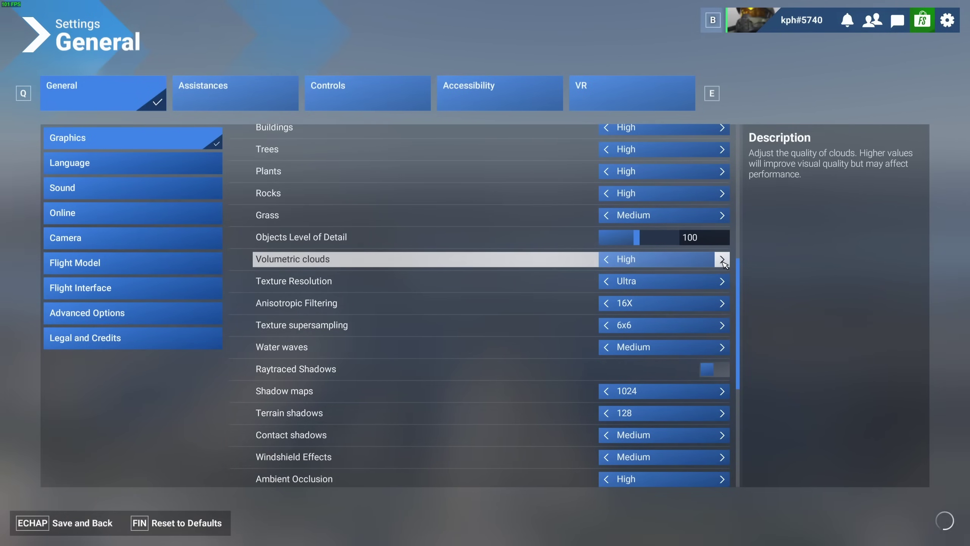
{"action": "left_click", "coordinate": [608, 259]}
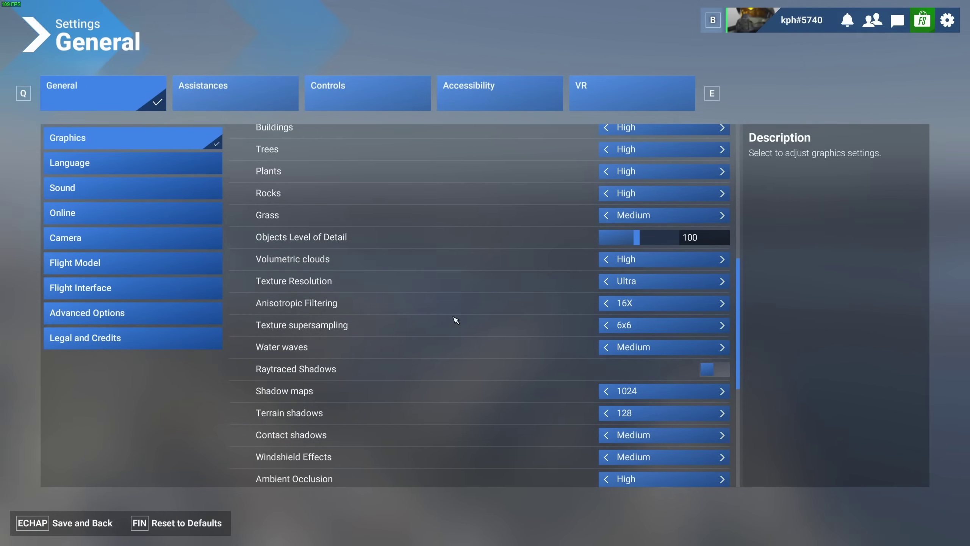
{"action": "scroll", "coordinate": [450, 320], "scroll_direction": "down", "scroll_amount": 2}
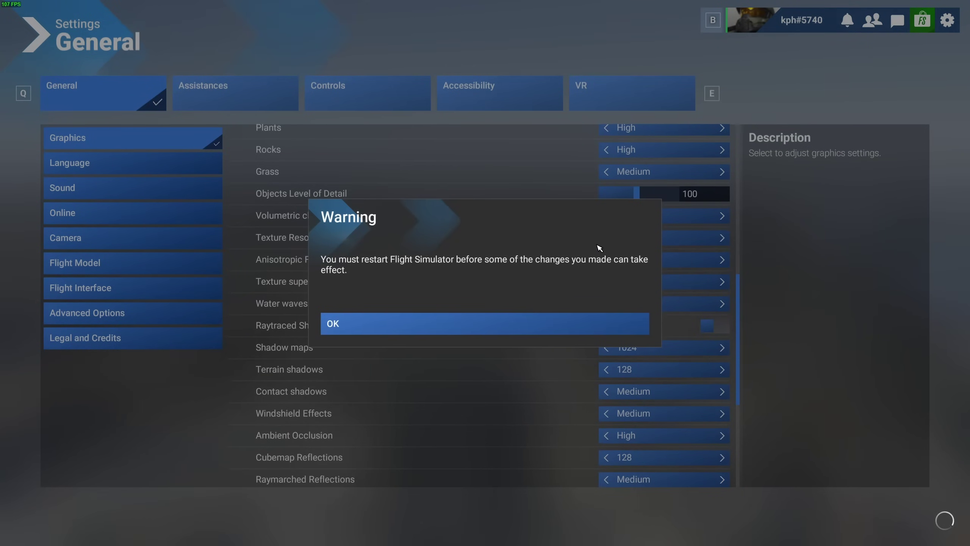
{"action": "left_click", "coordinate": [588, 324]}
{"action": "left_click", "coordinate": [606, 237]}
{"action": "left_click", "coordinate": [584, 322]}
{"action": "left_click", "coordinate": [606, 237]}
{"action": "left_click", "coordinate": [611, 322]}
{"action": "left_click", "coordinate": [607, 260]}
{"action": "left_click", "coordinate": [721, 237]}
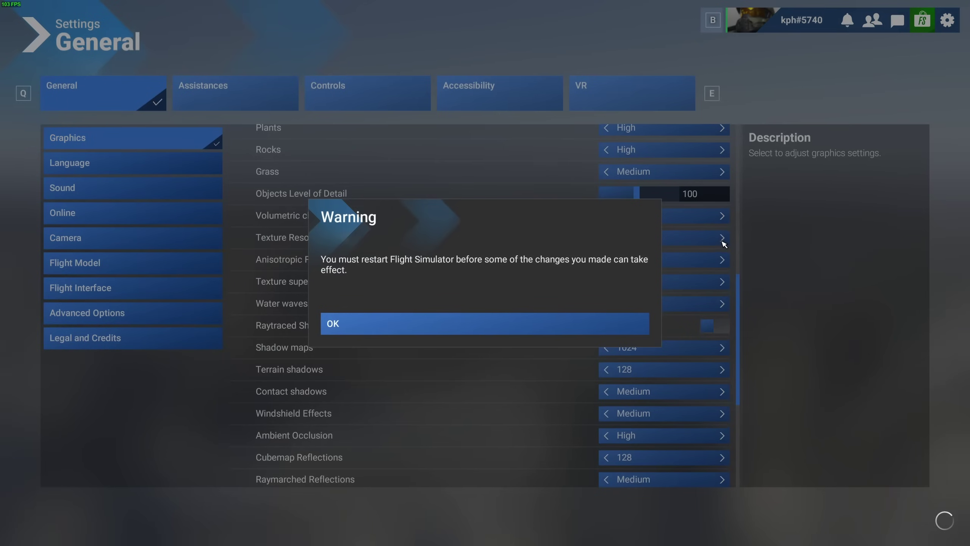
{"action": "left_click", "coordinate": [591, 323]}
{"action": "left_click", "coordinate": [721, 237]}
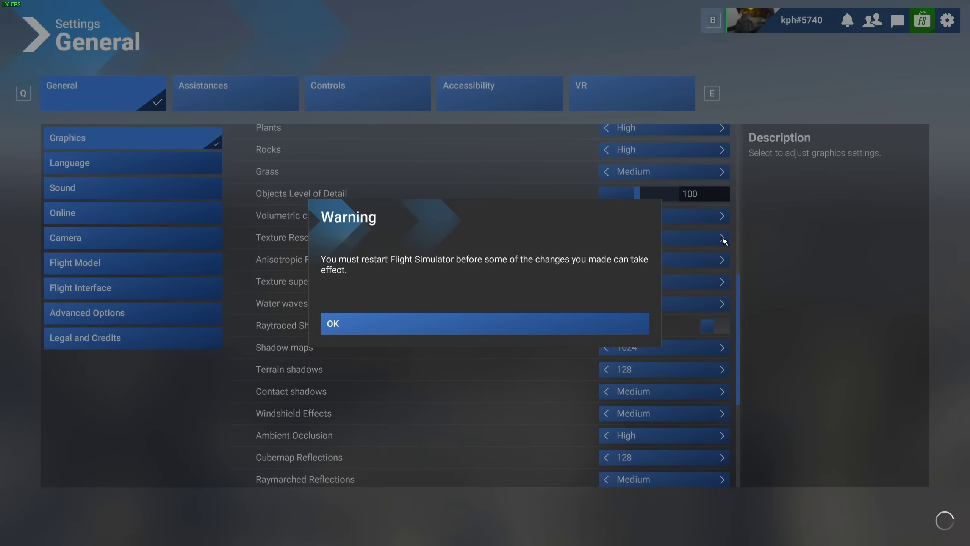
{"action": "left_click", "coordinate": [609, 323]}
{"action": "left_click", "coordinate": [721, 238]}
{"action": "left_click", "coordinate": [630, 323]}
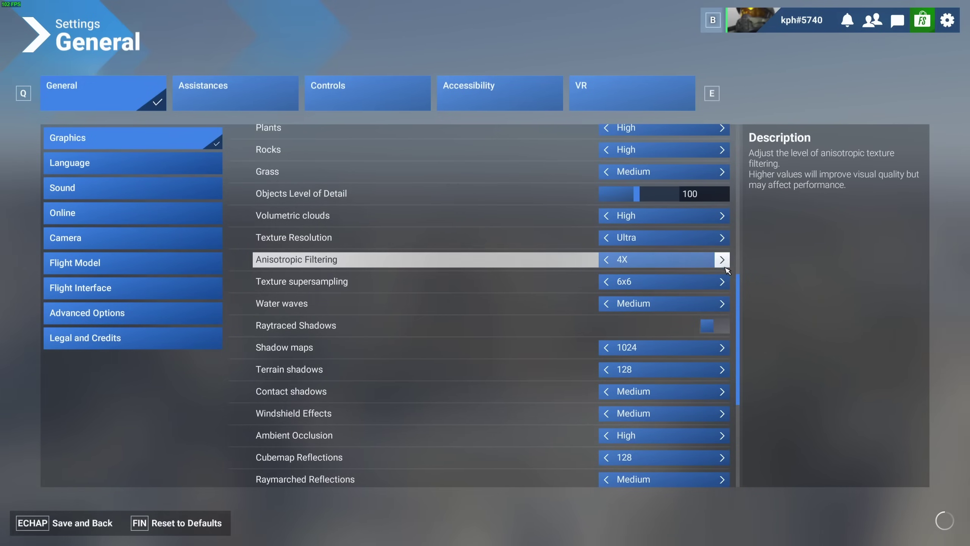
{"action": "left_click", "coordinate": [722, 260]}
{"action": "left_click", "coordinate": [722, 259]}
{"action": "scroll", "coordinate": [394, 269], "scroll_direction": "down", "scroll_amount": 3}
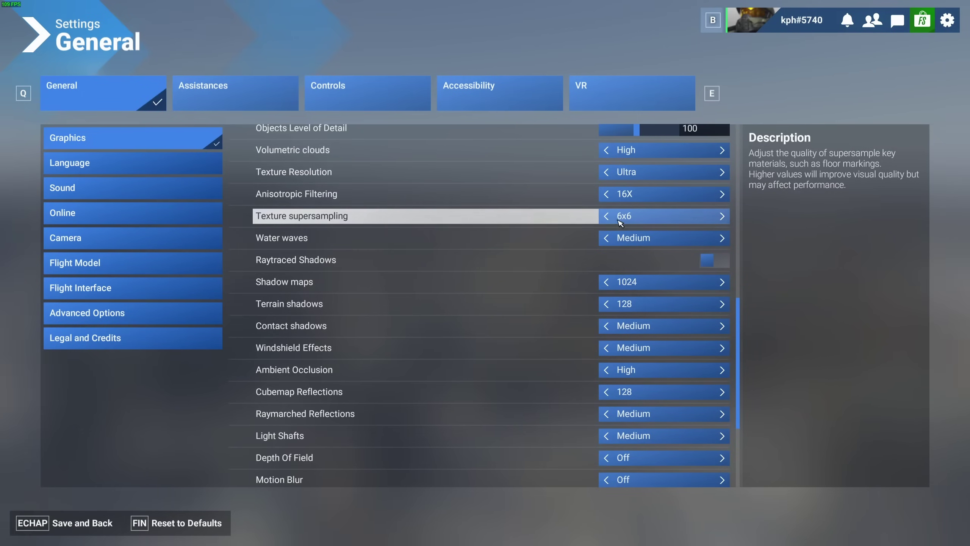
{"action": "scroll", "coordinate": [283, 248], "scroll_direction": "down", "scroll_amount": 2}
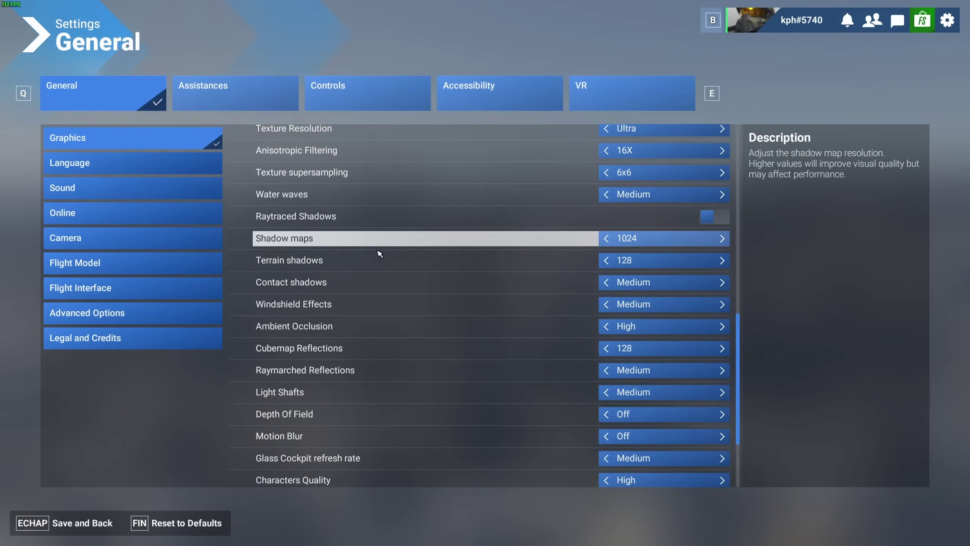
- Drop Ambient Occlusion to Medium and restore it to High, then scroll further down the graphics list
{"action": "scroll", "coordinate": [368, 264], "scroll_direction": "down", "scroll_amount": 2}
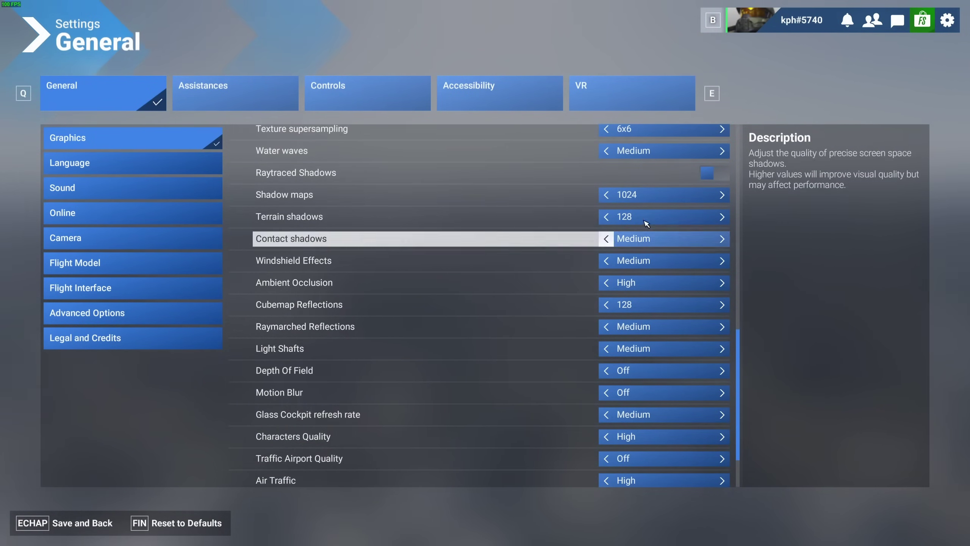
{"action": "scroll", "coordinate": [453, 336], "scroll_direction": "down", "scroll_amount": 3}
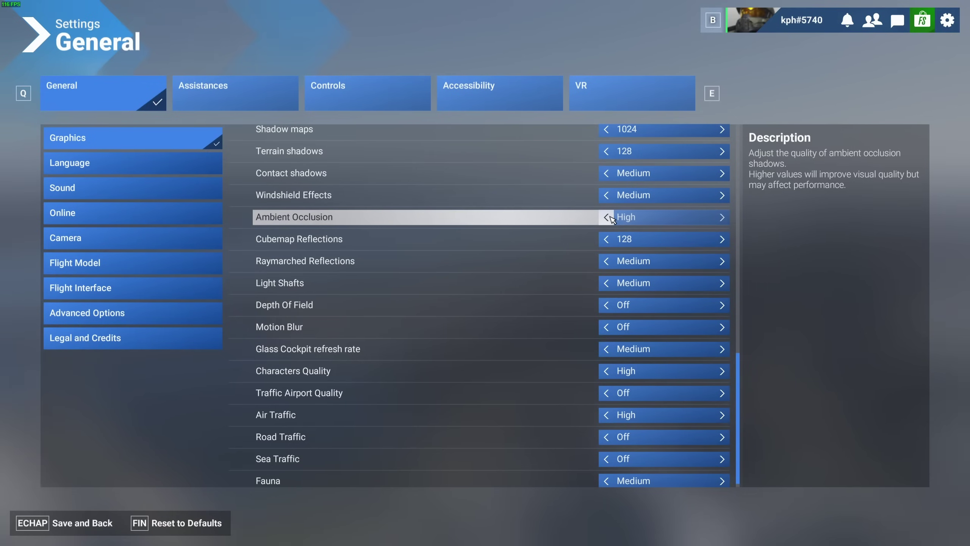
{"action": "left_click", "coordinate": [721, 217]}
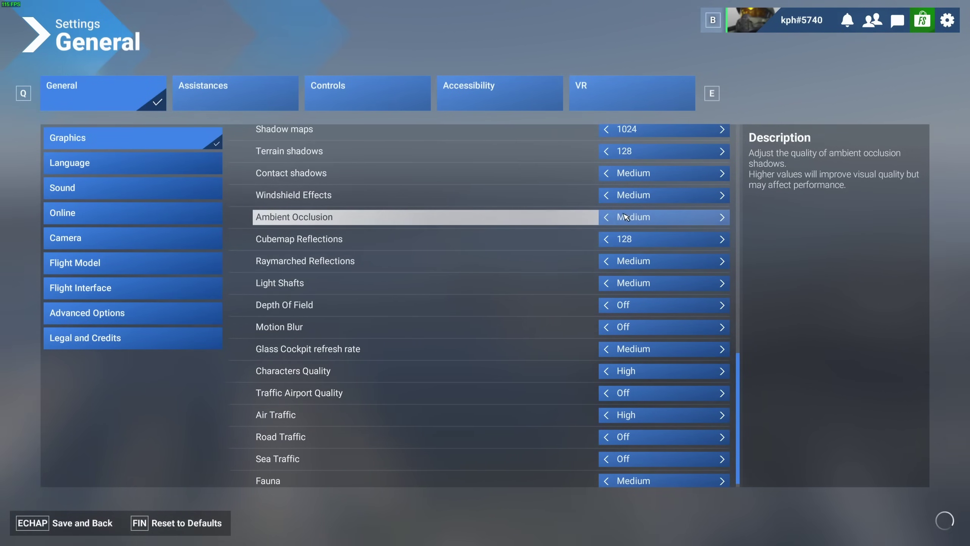
{"action": "left_click", "coordinate": [722, 217]}
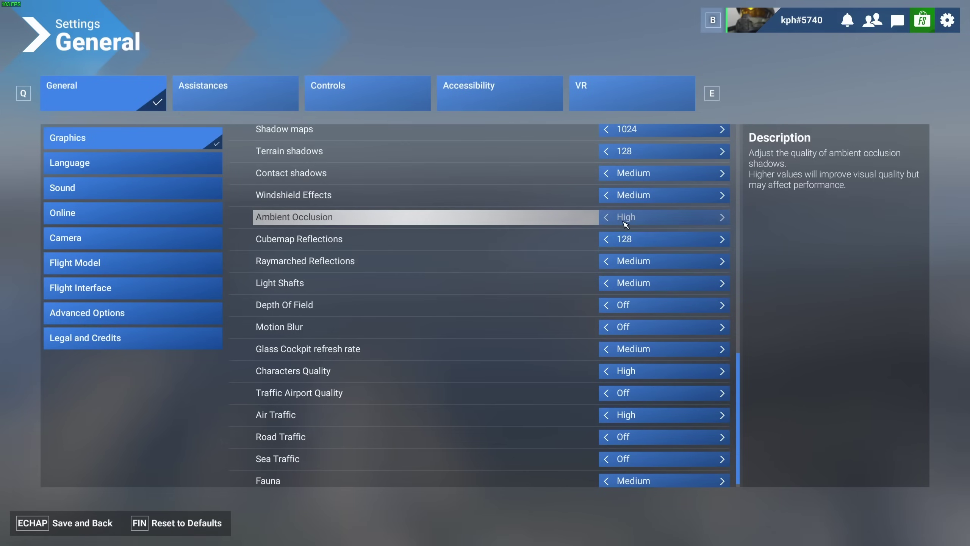
{"action": "scroll", "coordinate": [477, 304], "scroll_direction": "down", "scroll_amount": 1}
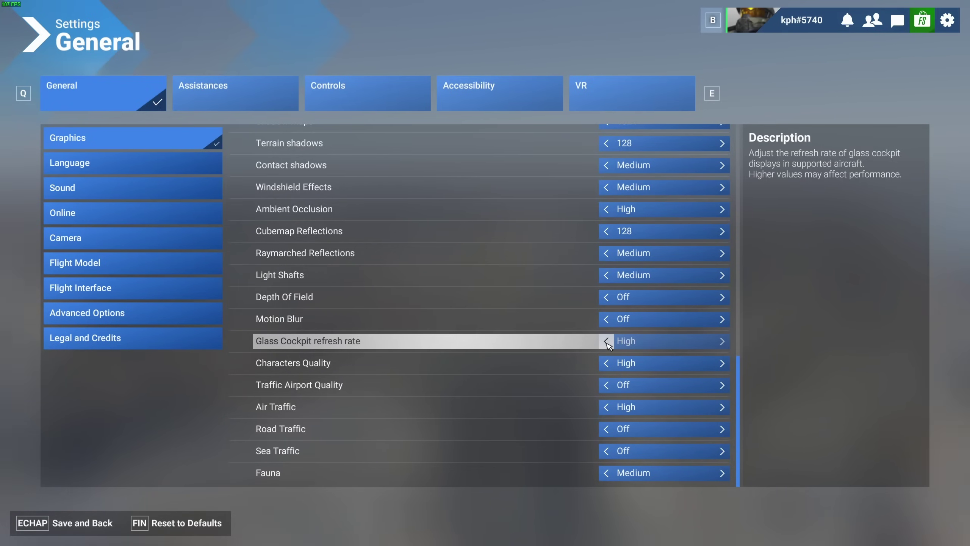
- Return Glass Cockpit refresh rate to Medium, leaving the other graphics settings unchanged
{"action": "left_click", "coordinate": [722, 340]}
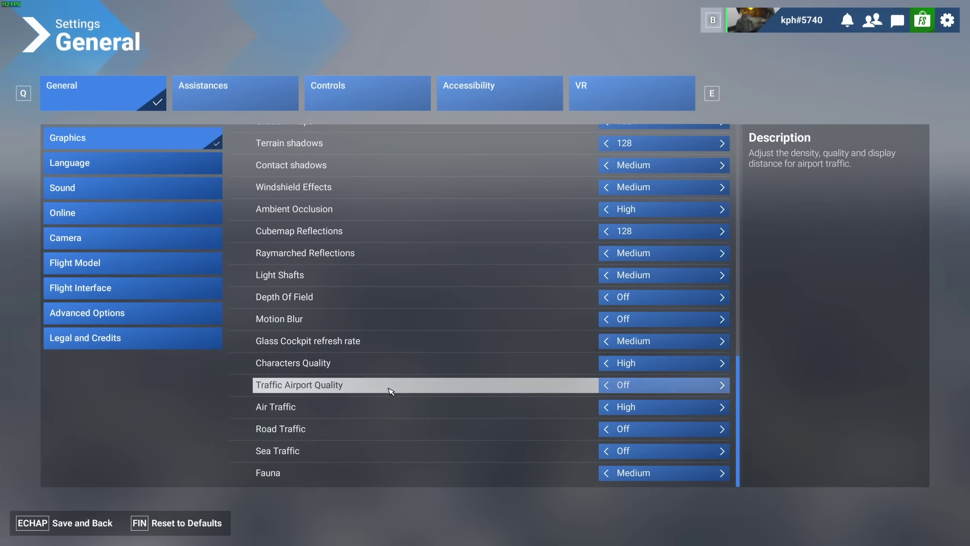
- Move to the Online settings page, keeping Aircraft Traffic Type at Real-Time Online
{"action": "left_click", "coordinate": [123, 188]}
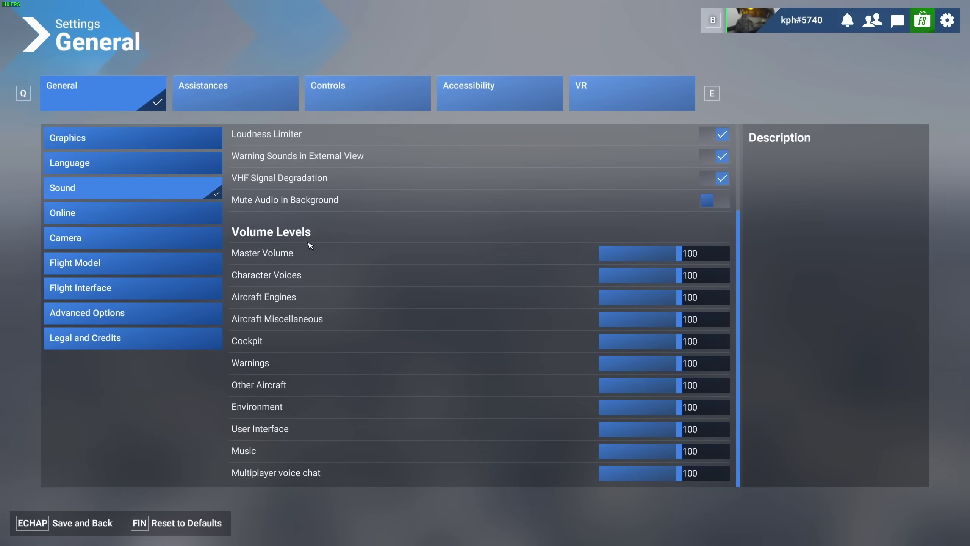
{"action": "left_click", "coordinate": [114, 216]}
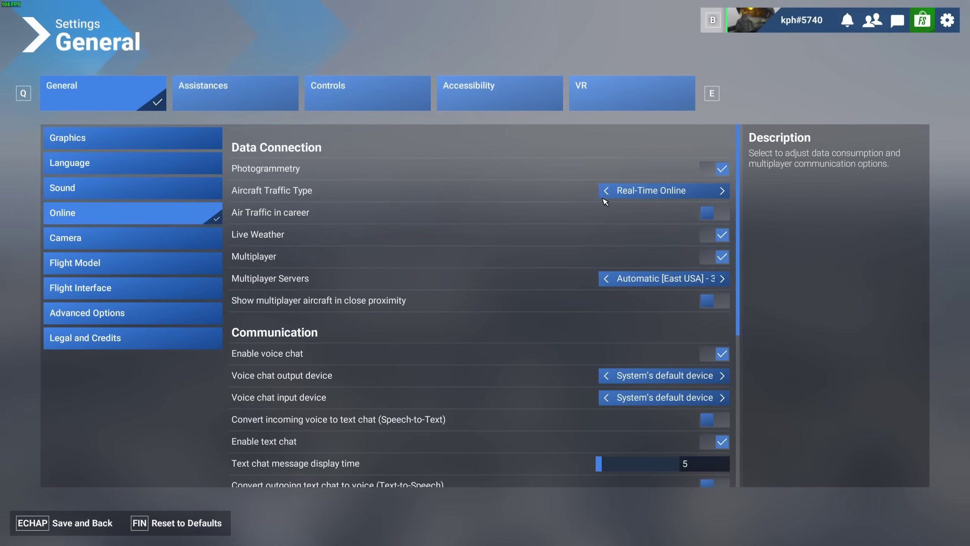
{"action": "left_click", "coordinate": [722, 191]}
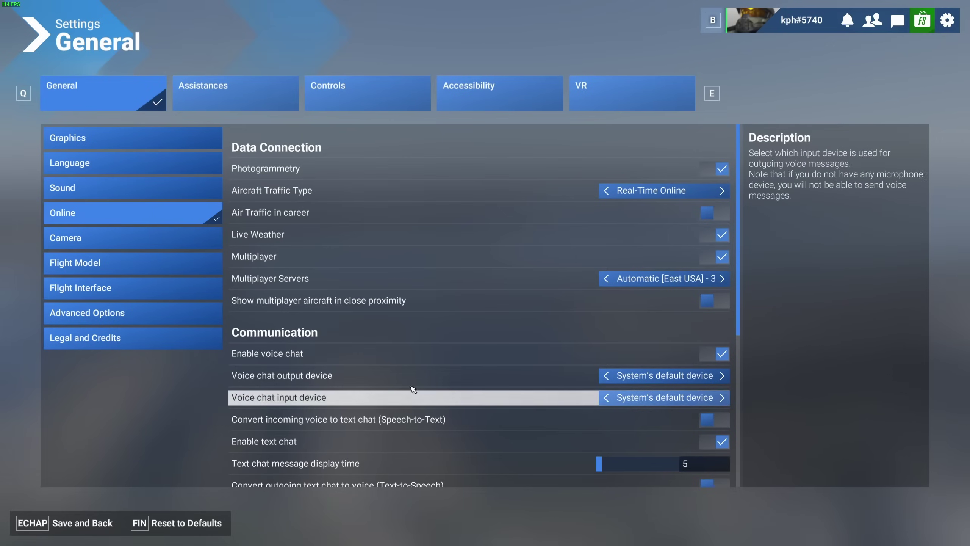
- Review the Data Connection, Communication and Rolling Cache (16.0 GiB) options, then return to the top
{"action": "scroll", "coordinate": [445, 379], "scroll_direction": "down", "scroll_amount": 1}
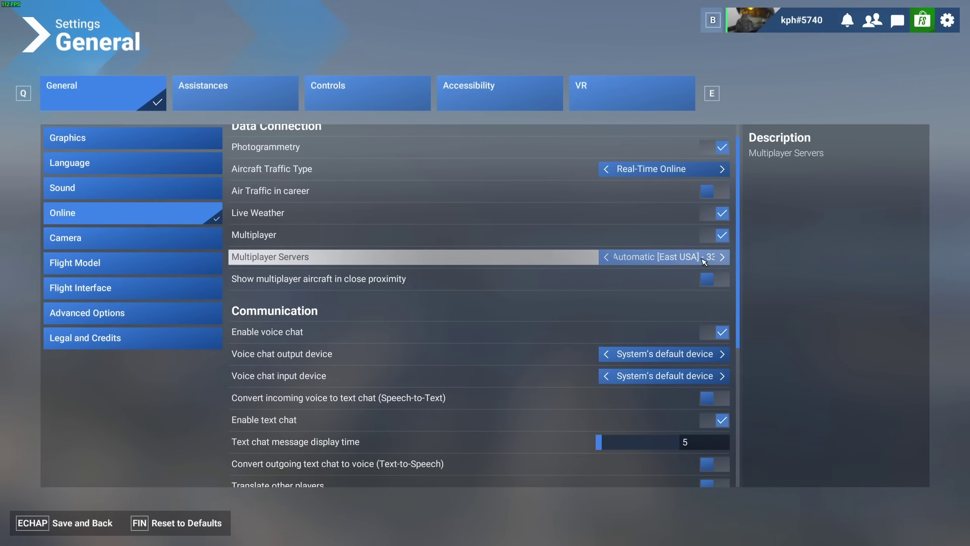
{"action": "scroll", "coordinate": [573, 310], "scroll_direction": "down", "scroll_amount": 10}
{"action": "scroll", "coordinate": [553, 310], "scroll_direction": "down", "scroll_amount": 1}
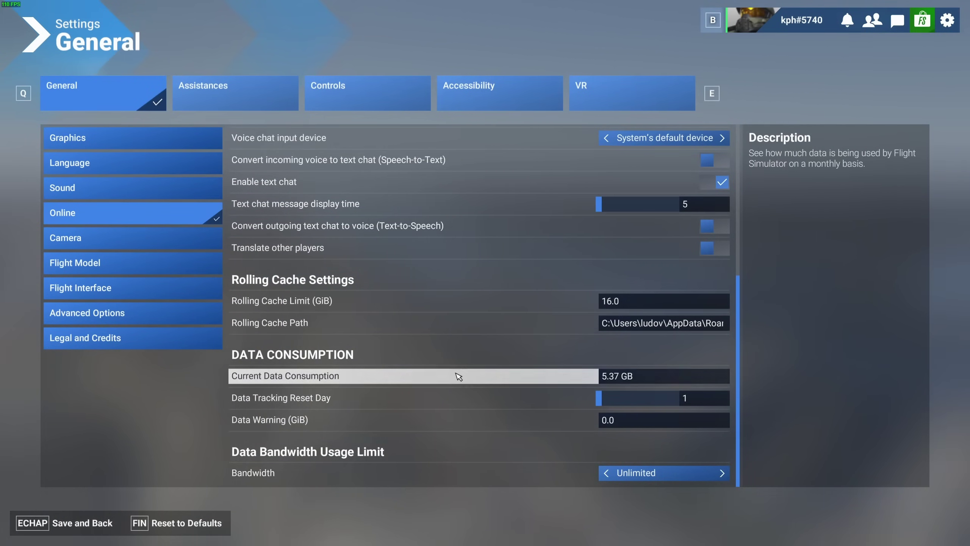
{"action": "scroll", "coordinate": [454, 372], "scroll_direction": "up", "scroll_amount": 1}
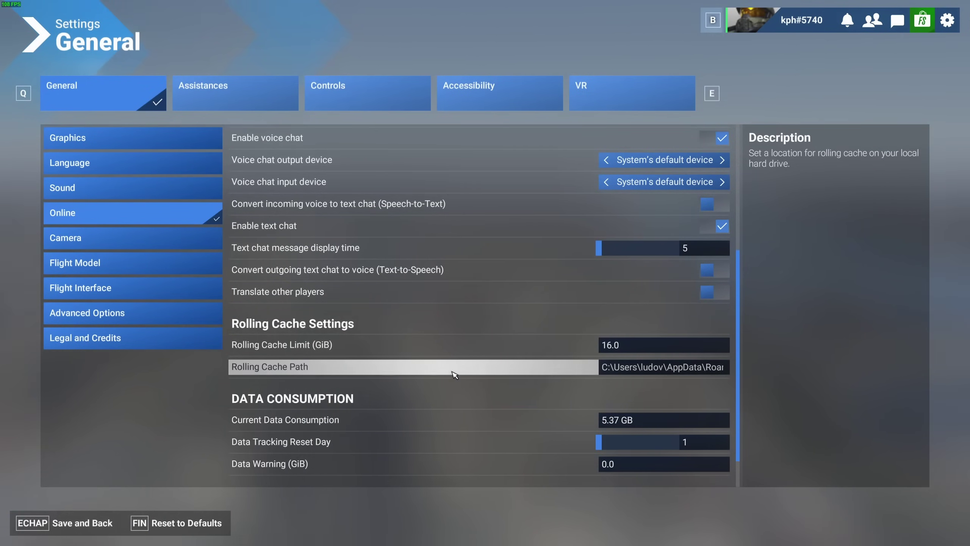
{"action": "scroll", "coordinate": [454, 375], "scroll_direction": "up", "scroll_amount": 5}
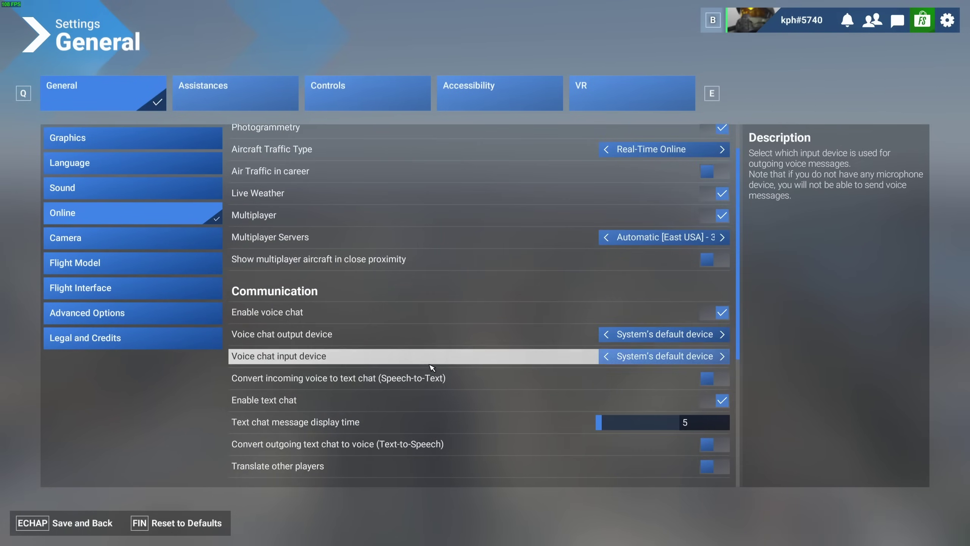